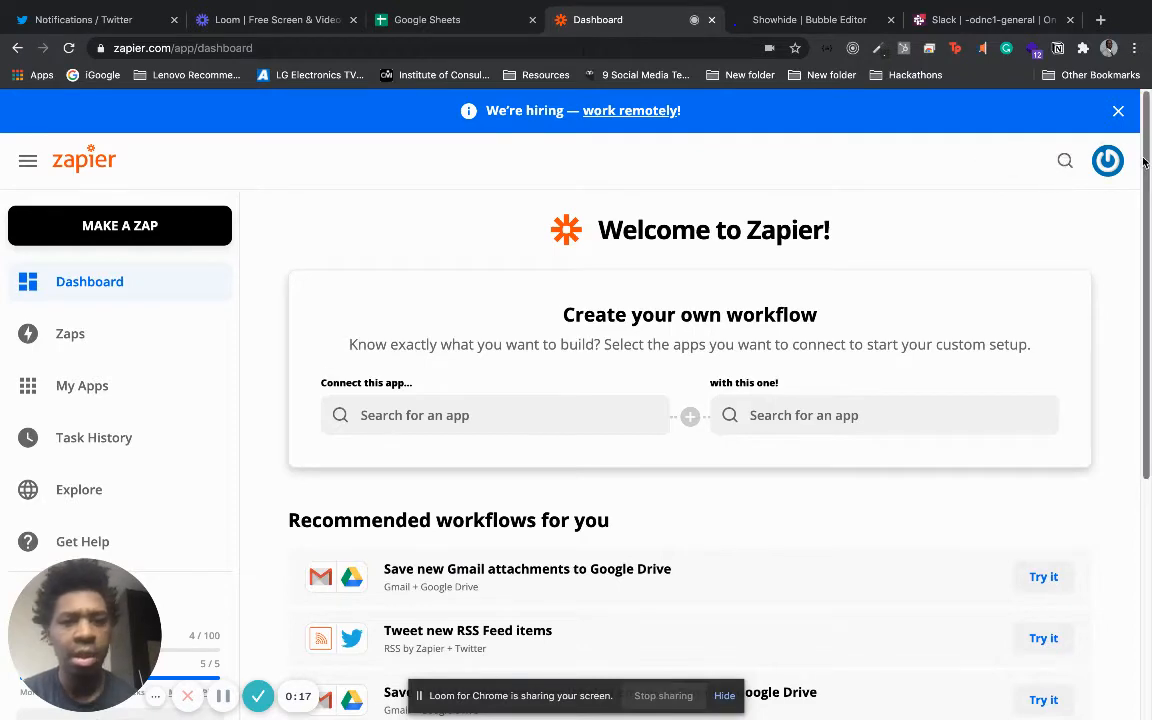
Step: Set up a custom workflow that connects Twitter with Google Sheets
{"action": "mouse_move", "coordinate": [1143, 162]}
{"action": "left_mouse_down"}
{"action": "mouse_move", "coordinate": [1129, 221]}
{"action": "mouse_move", "coordinate": [1137, 167]}
{"action": "left_mouse_up"}
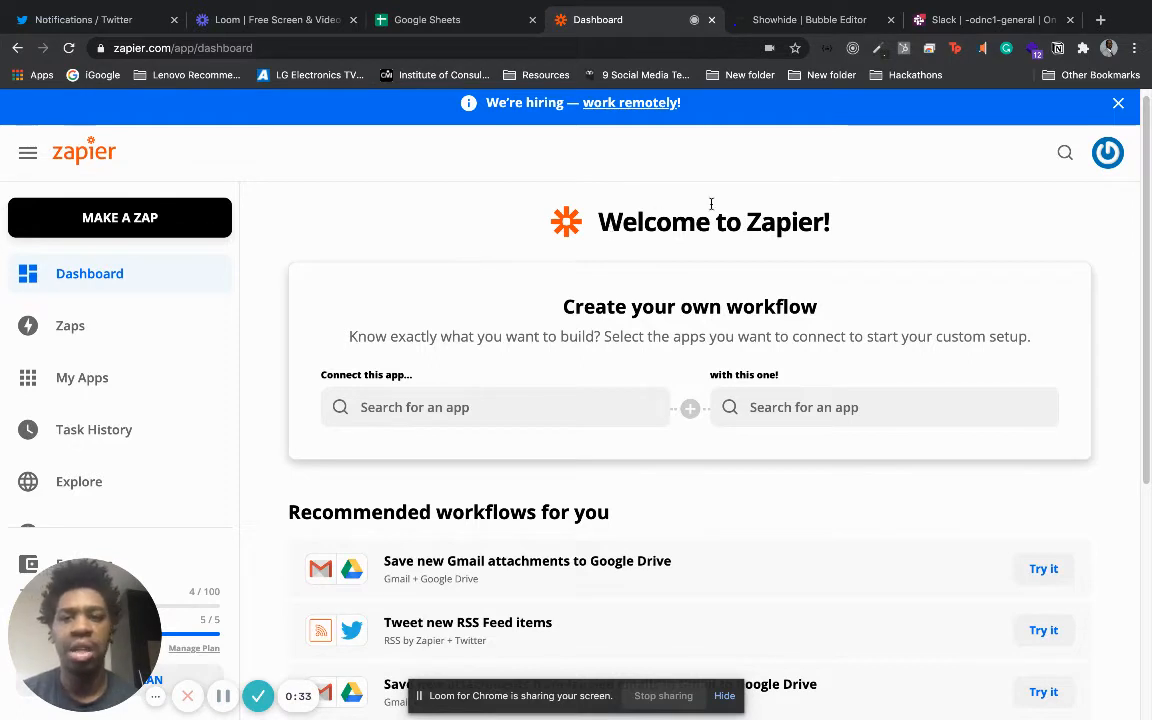
{"action": "left_click", "coordinate": [446, 405]}
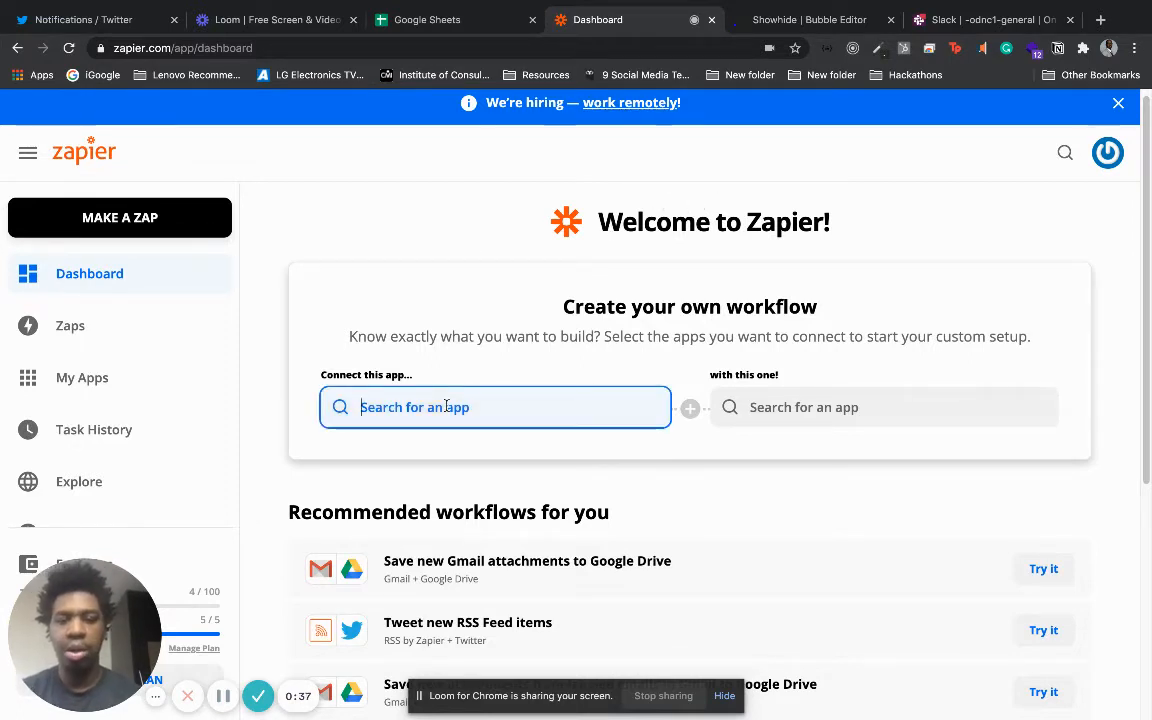
{"action": "type", "text": "twitter"}
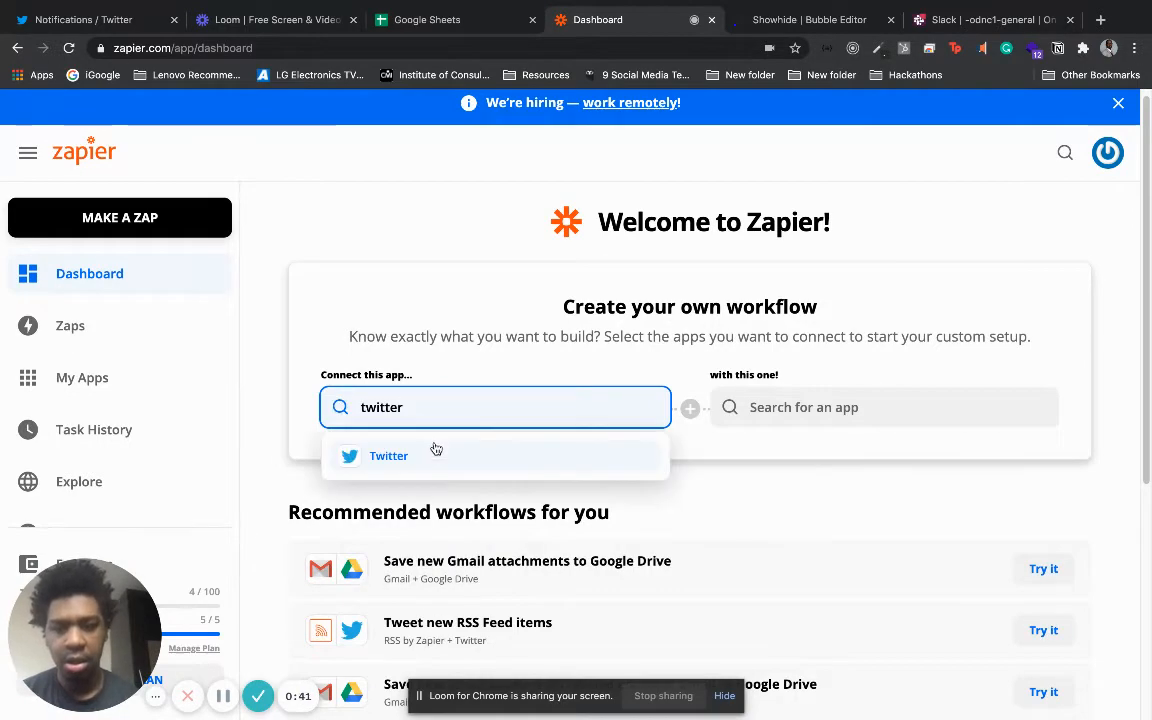
{"action": "left_click", "coordinate": [436, 452]}
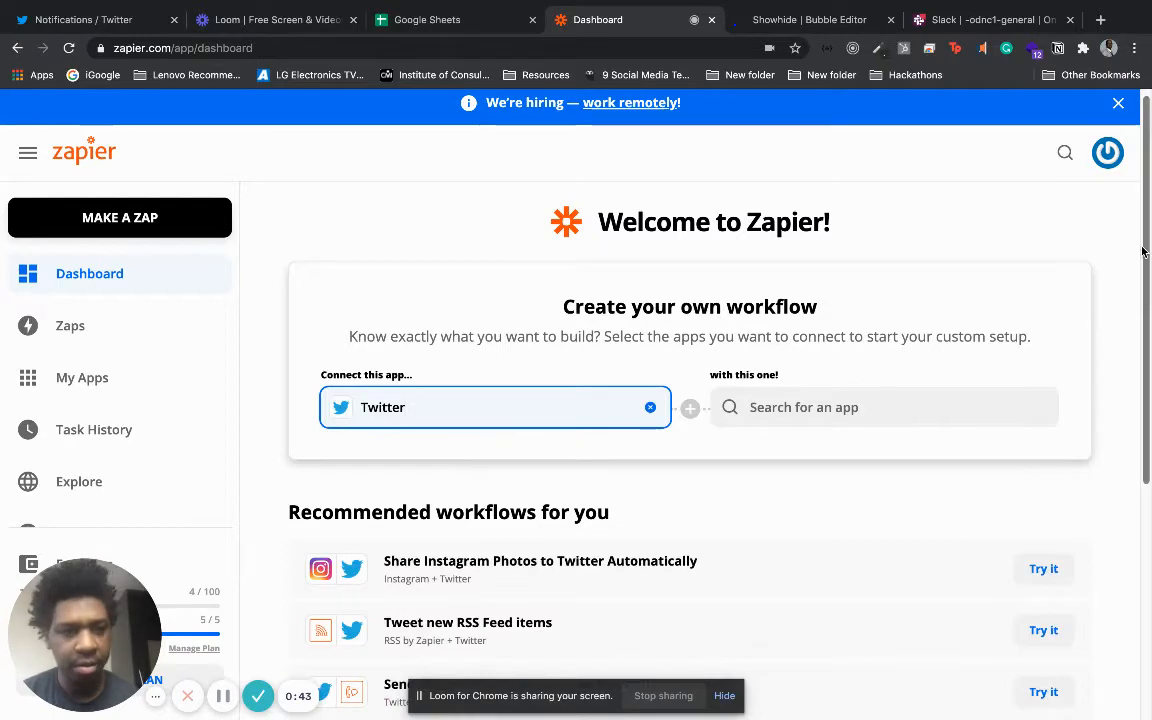
{"action": "left_click_drag", "start_coordinate": [1143, 252], "coordinate": [1140, 310]}
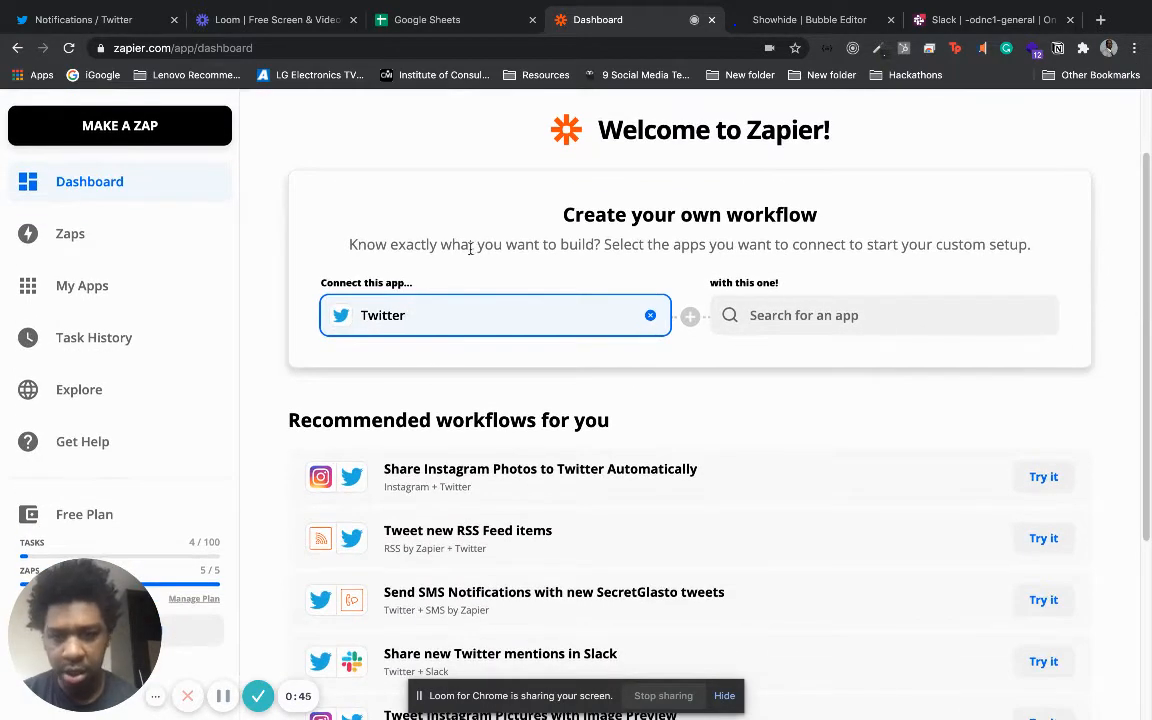
{"action": "left_click", "coordinate": [779, 316]}
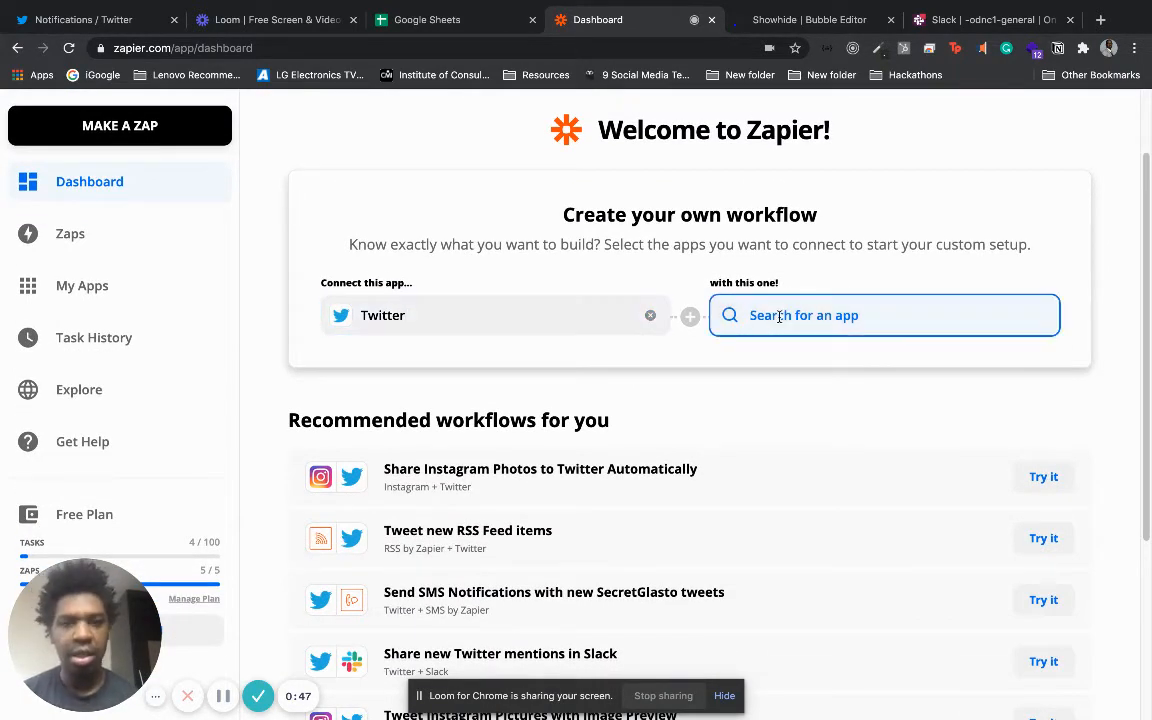
{"action": "type", "text": "google she"}
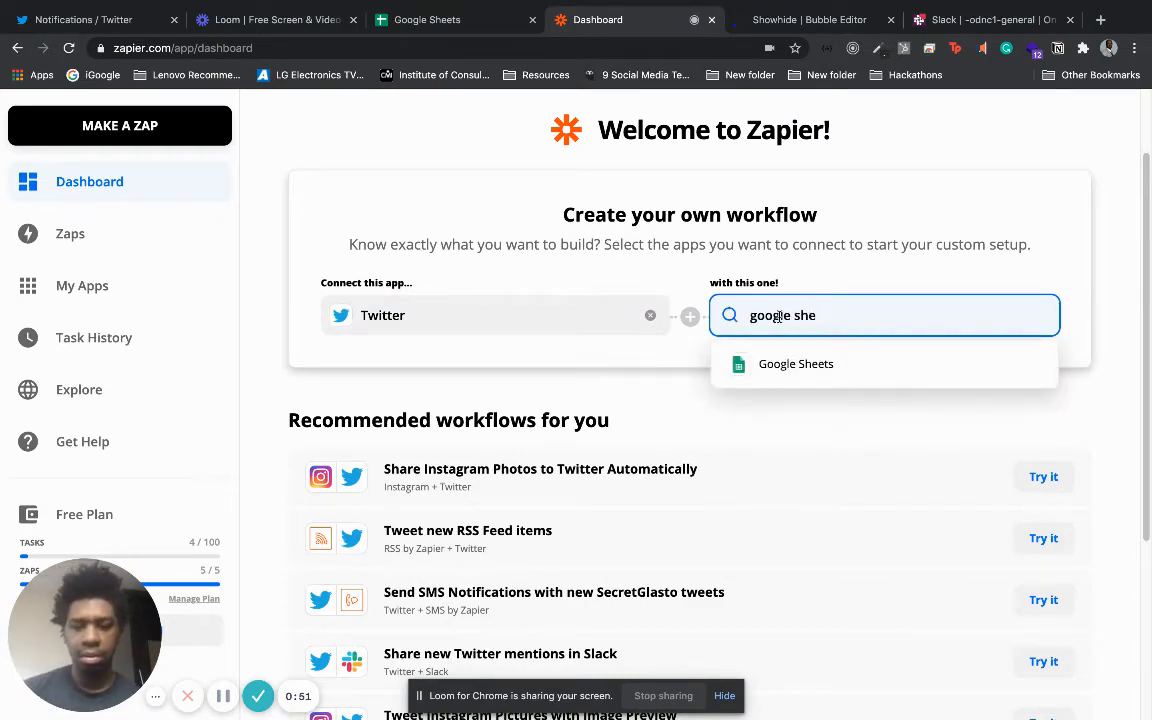
{"action": "left_click", "coordinate": [775, 363]}
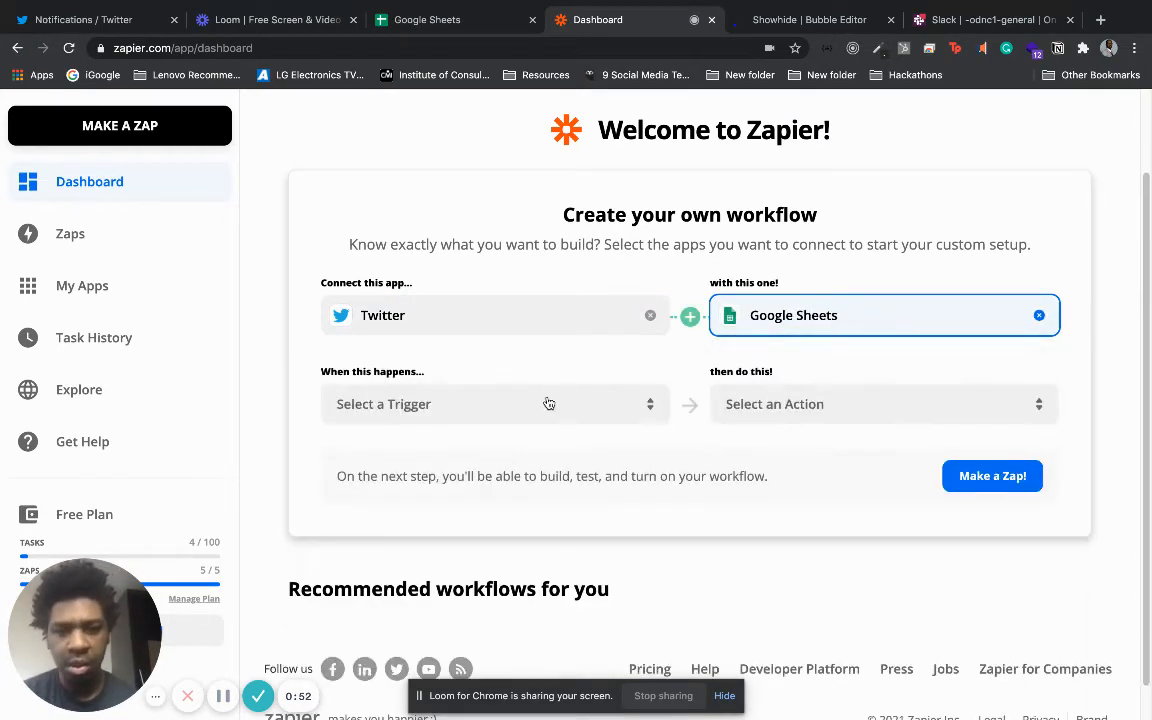
Step: Set the workflow's trigger to User Tweet and its action to Create Spreadsheet Row(s)
{"action": "left_click", "coordinate": [548, 404]}
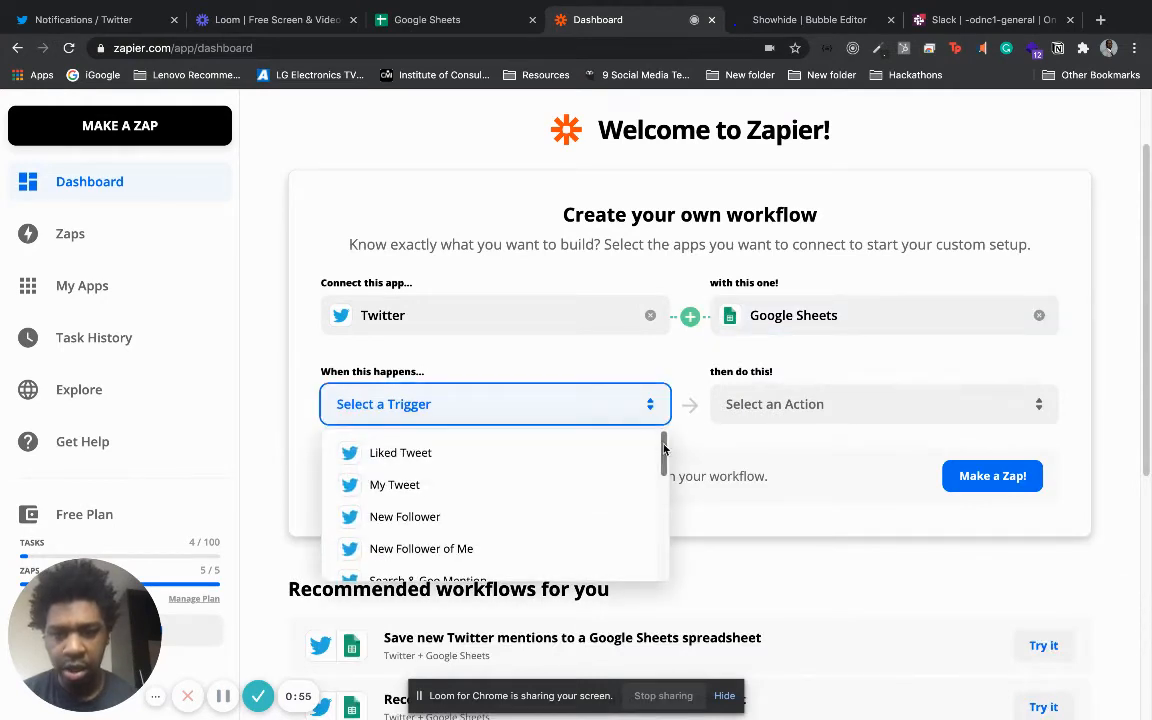
{"action": "mouse_move", "coordinate": [667, 453]}
{"action": "left_mouse_down"}
{"action": "mouse_move", "coordinate": [661, 514]}
{"action": "mouse_move", "coordinate": [660, 456]}
{"action": "mouse_move", "coordinate": [657, 502]}
{"action": "mouse_move", "coordinate": [658, 467]}
{"action": "left_mouse_up"}
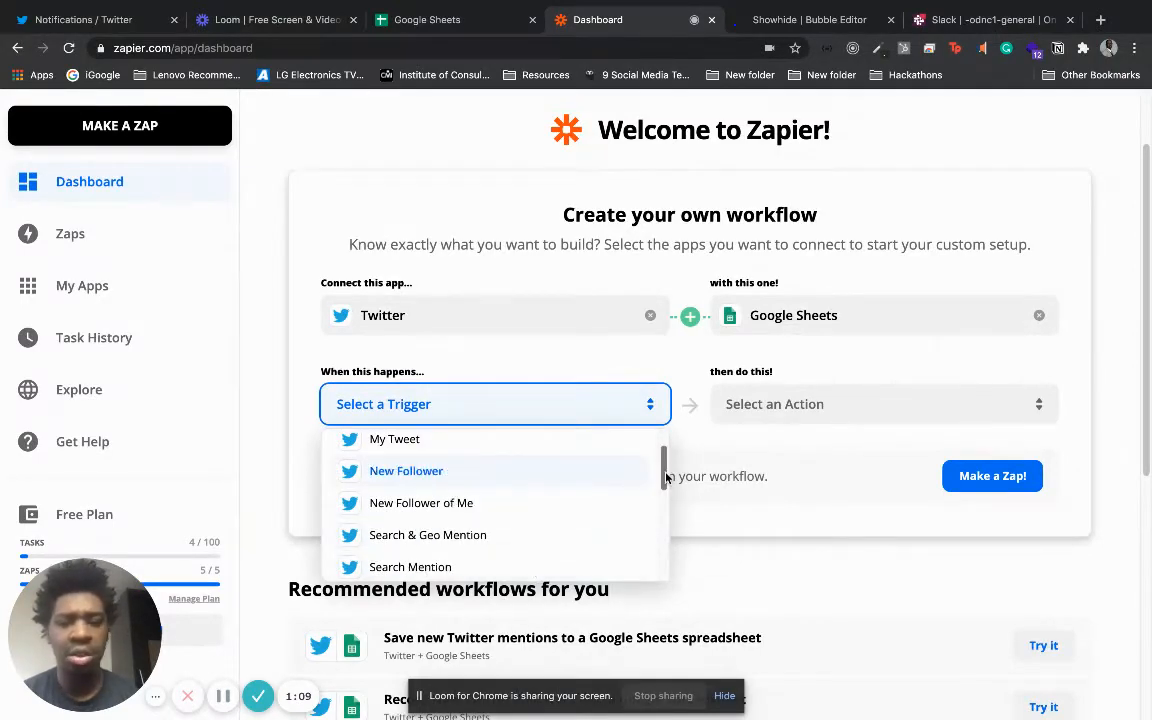
{"action": "scroll", "coordinate": [663, 470], "scroll_direction": "down", "scroll_amount": 3}
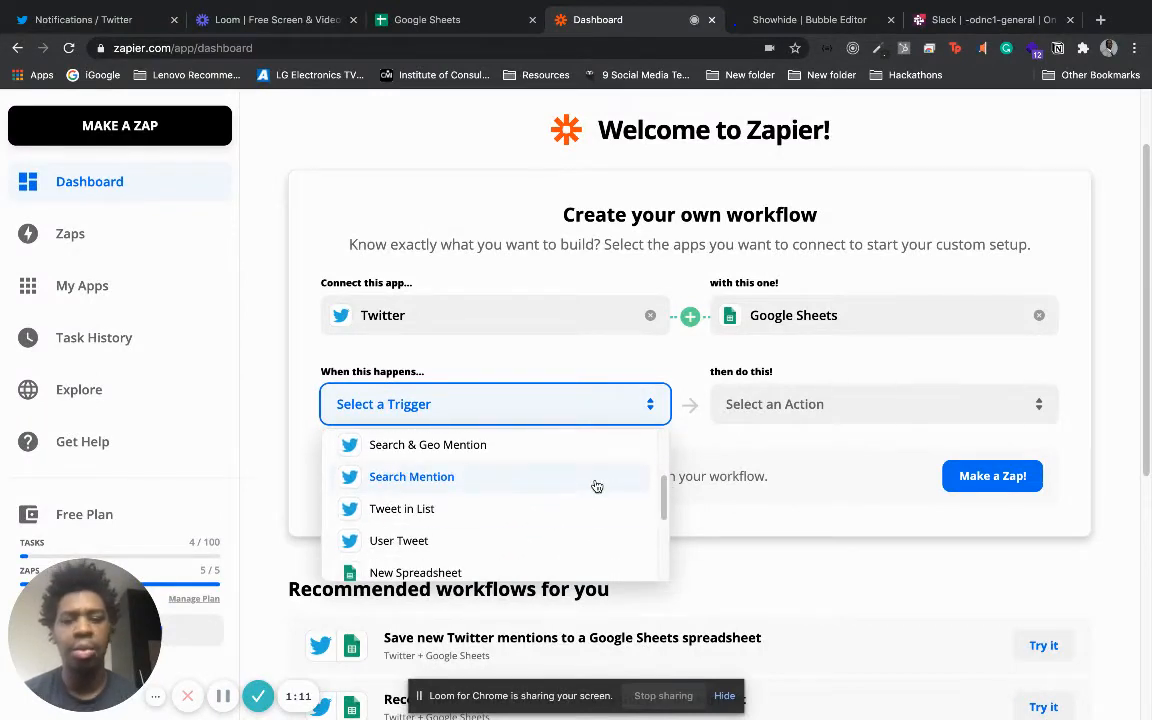
{"action": "left_click", "coordinate": [569, 542]}
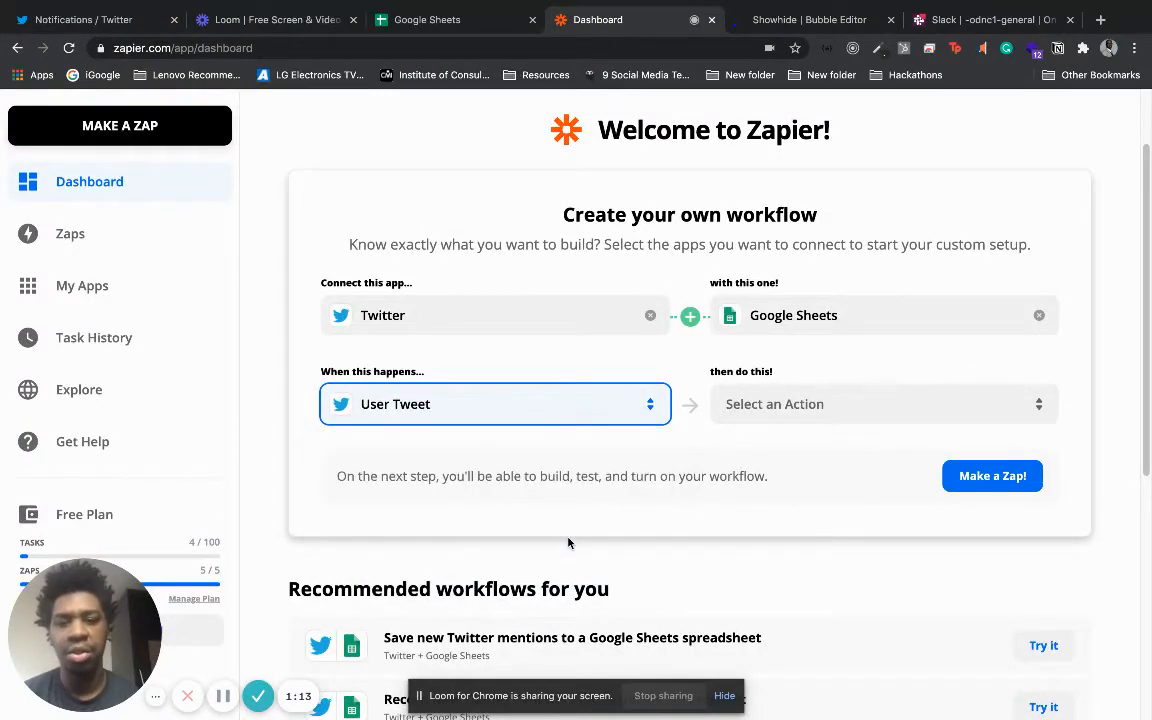
{"action": "left_click", "coordinate": [781, 405]}
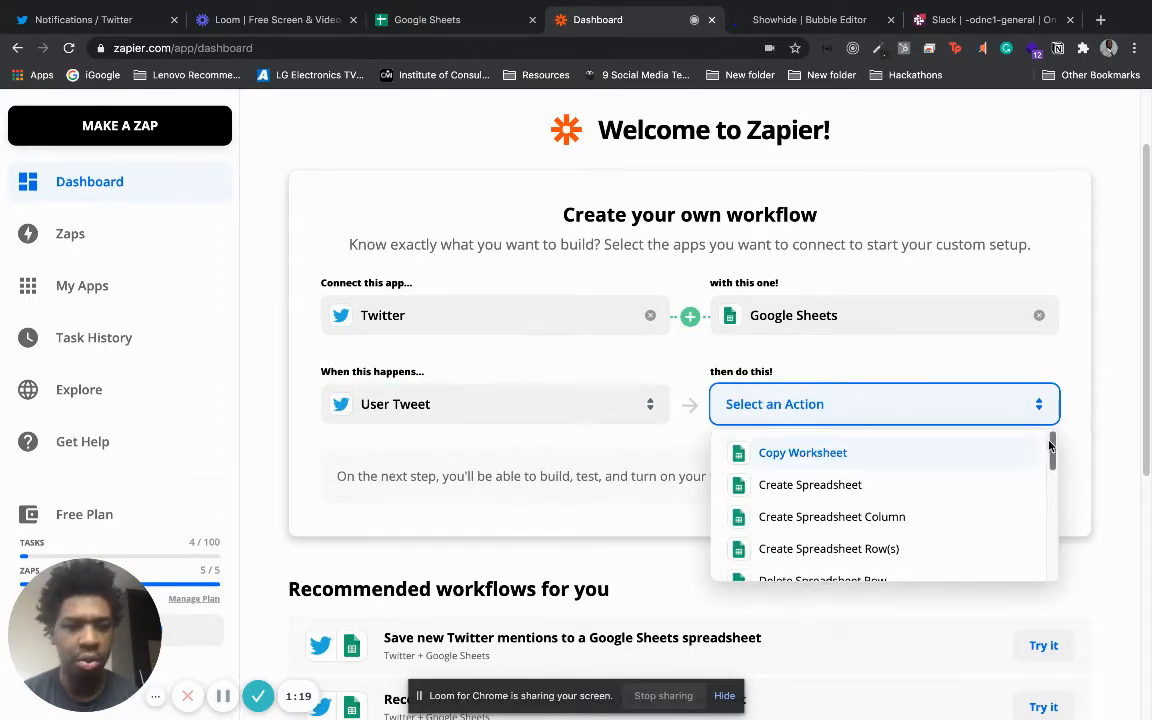
{"action": "left_click_drag", "start_coordinate": [1050, 447], "coordinate": [1046, 465]}
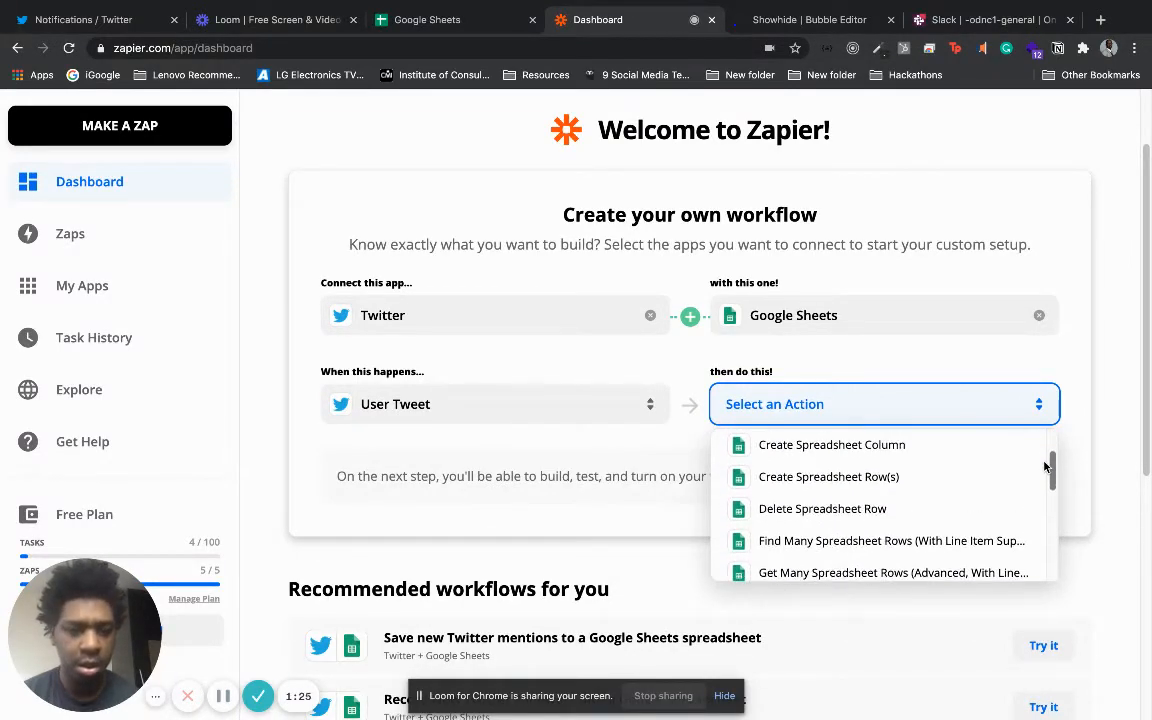
{"action": "left_click", "coordinate": [957, 476]}
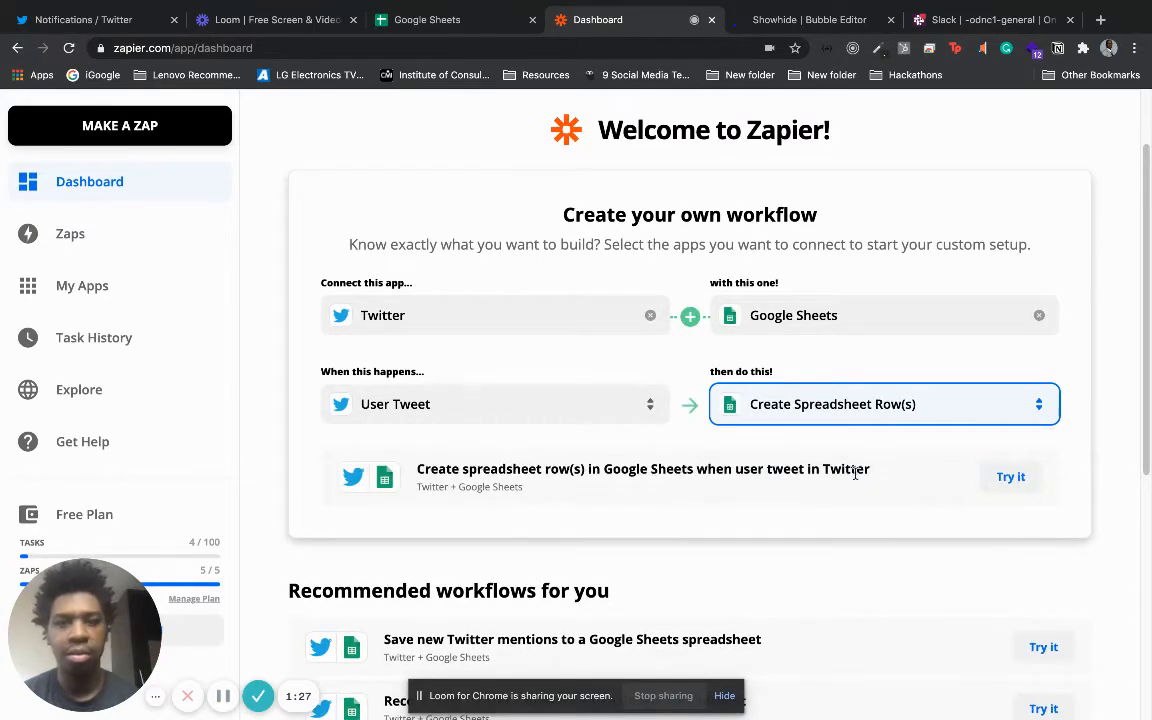
Step: Switch to Google Sheets, create a blank spreadsheet and name it "Twitter GSheet User Tweet"
{"action": "left_click", "coordinate": [473, 12]}
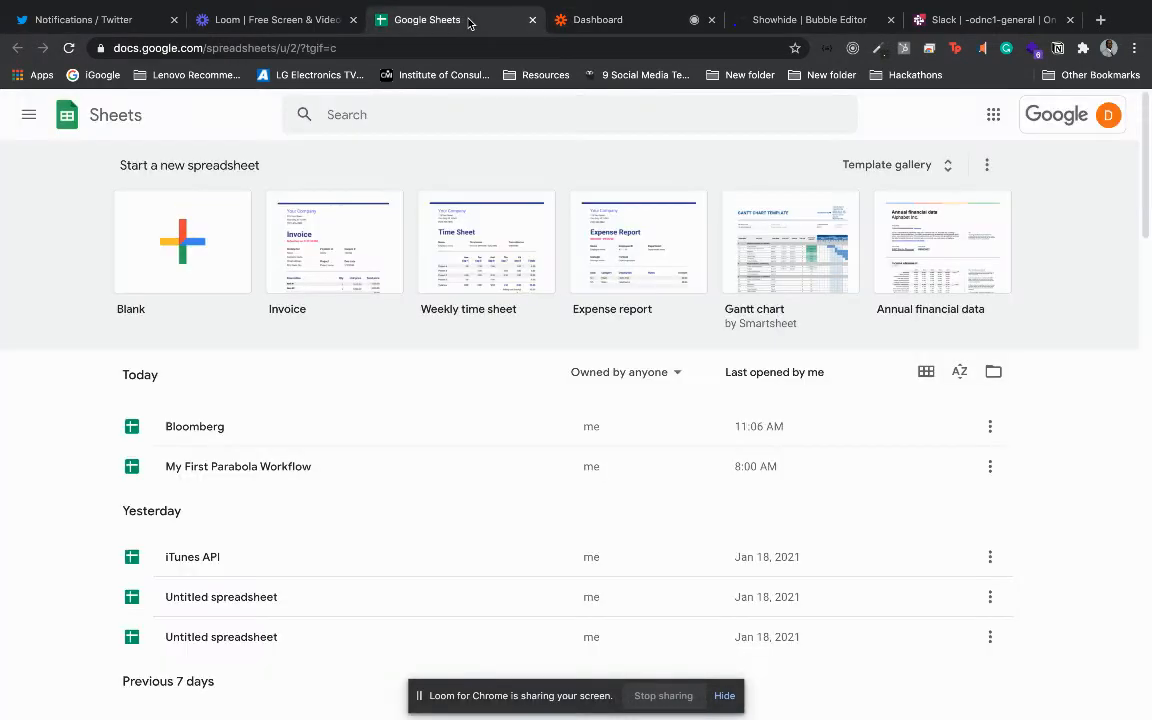
{"action": "left_click", "coordinate": [193, 237]}
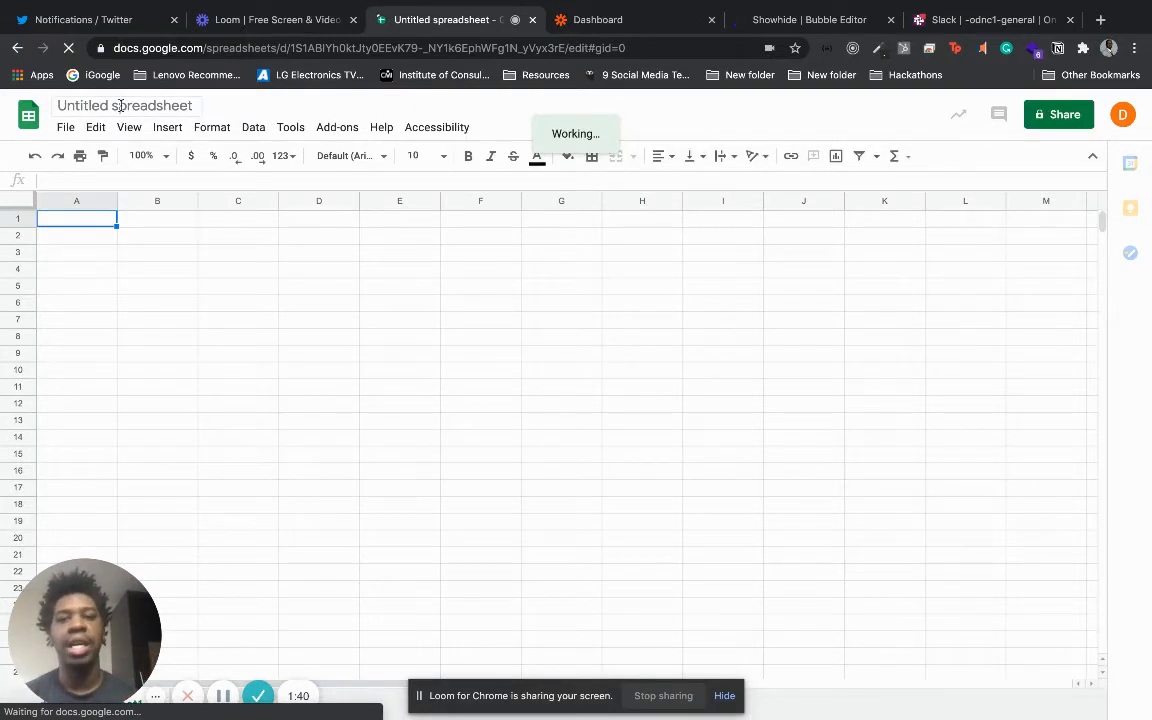
{"action": "left_click", "coordinate": [159, 103]}
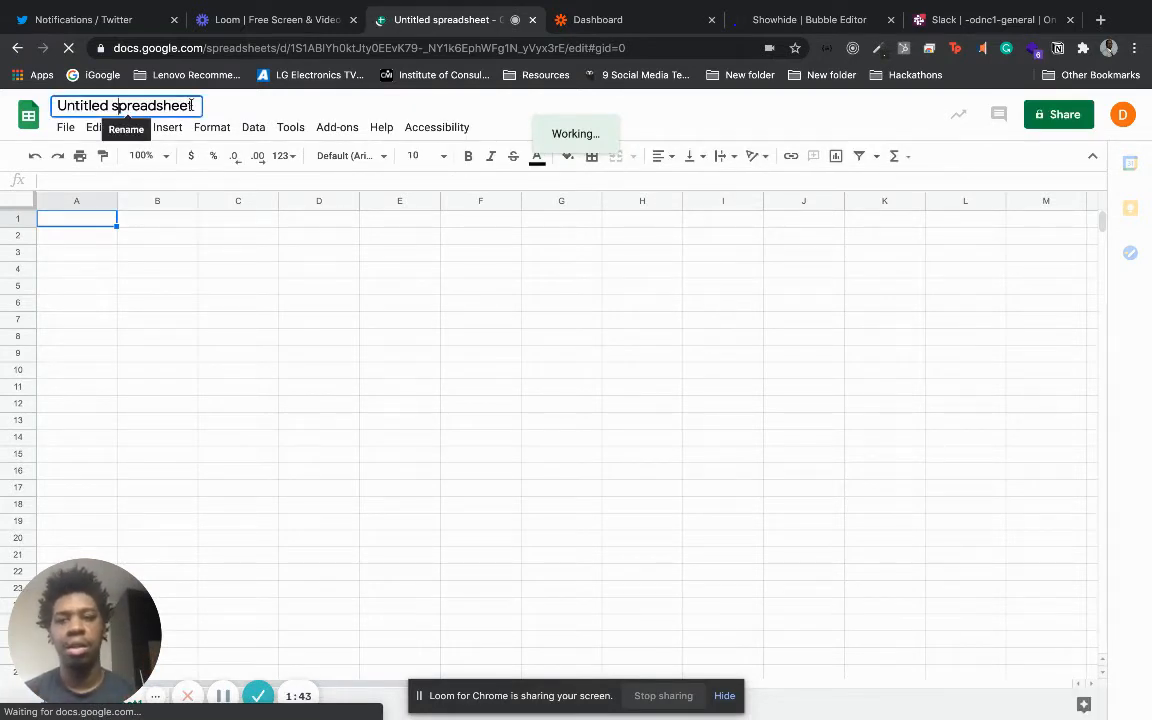
{"action": "left_click", "coordinate": [194, 105]}
{"action": "triple_click", "coordinate": [61, 104]}
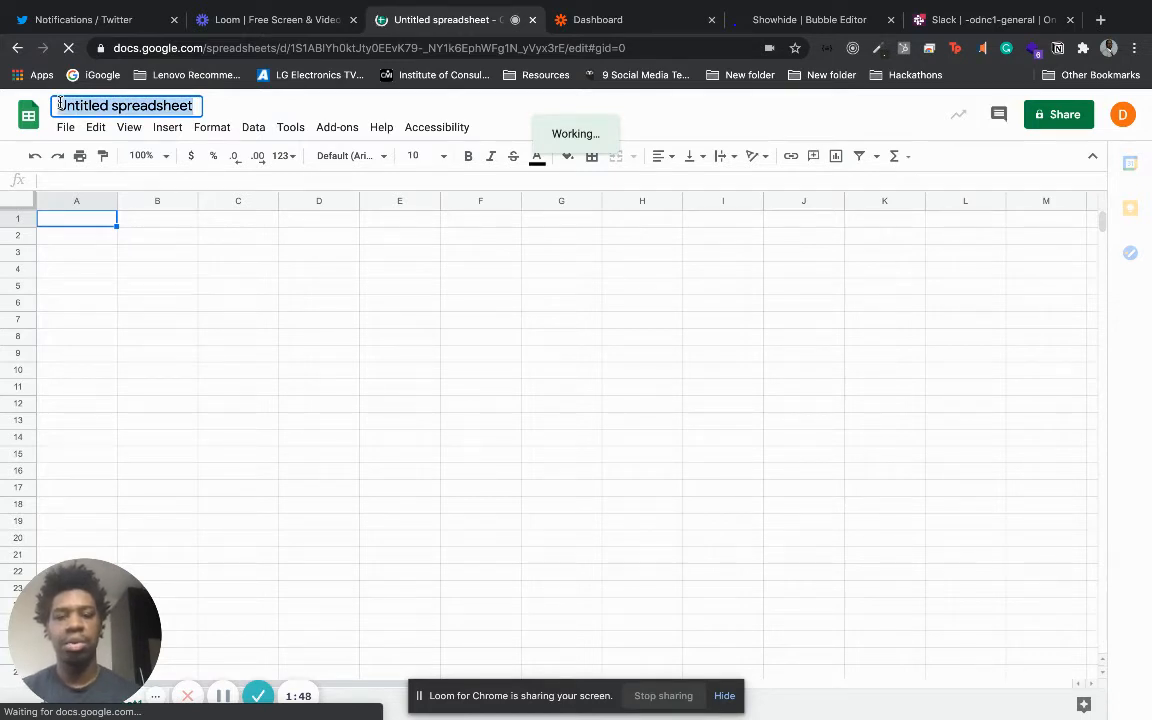
{"action": "key", "text": "BackSpace"}
{"action": "type", "text": "Exp"}
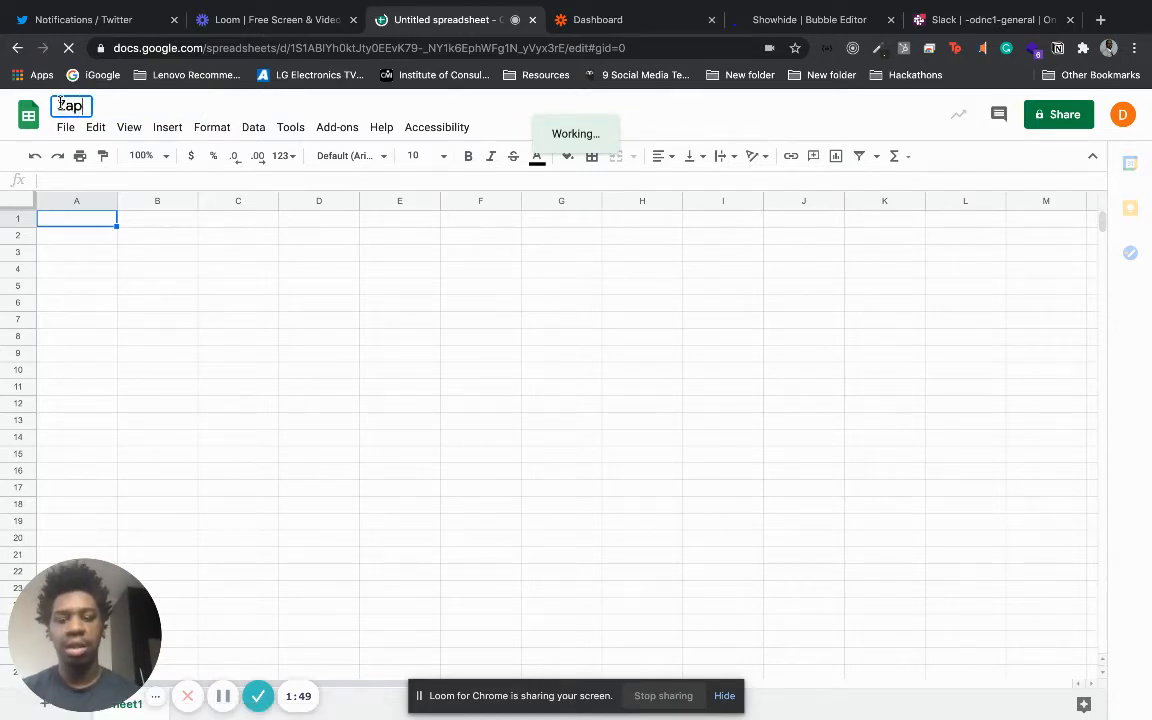
{"action": "key", "text": "BackSpace"}
{"action": "key", "text": "BackSpace"}
{"action": "key", "text": "BackSpace"}
{"action": "type", "text": "T"}
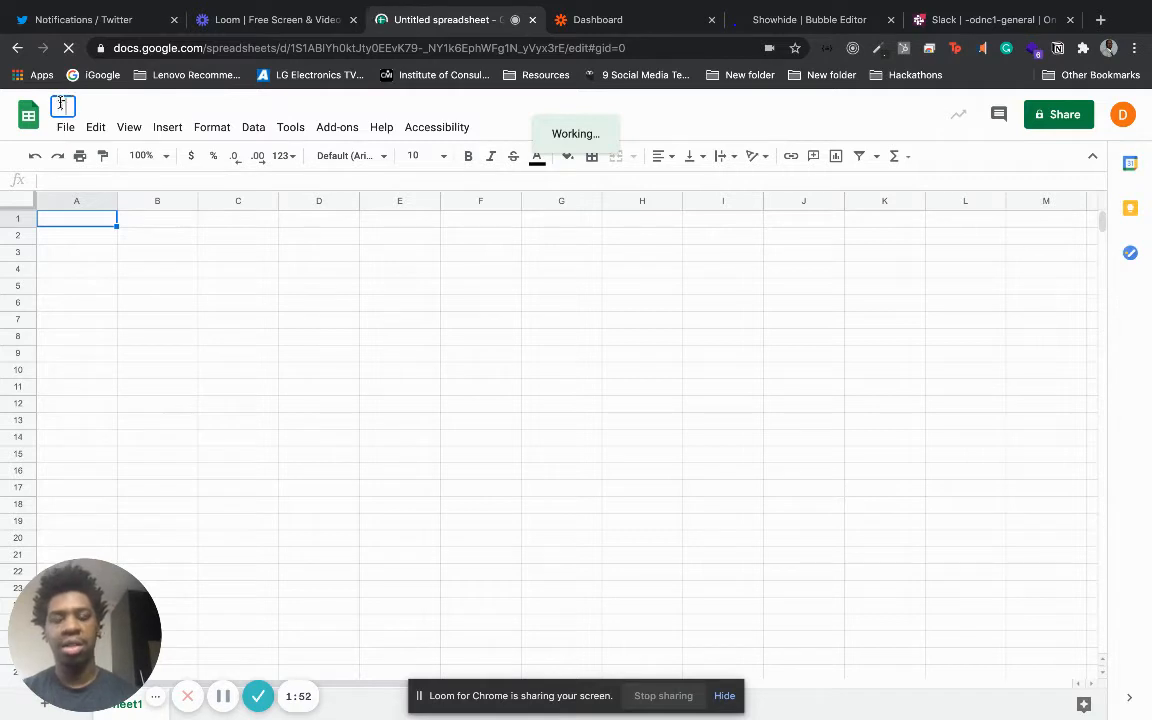
{"action": "type", "text": "witter Gs"}
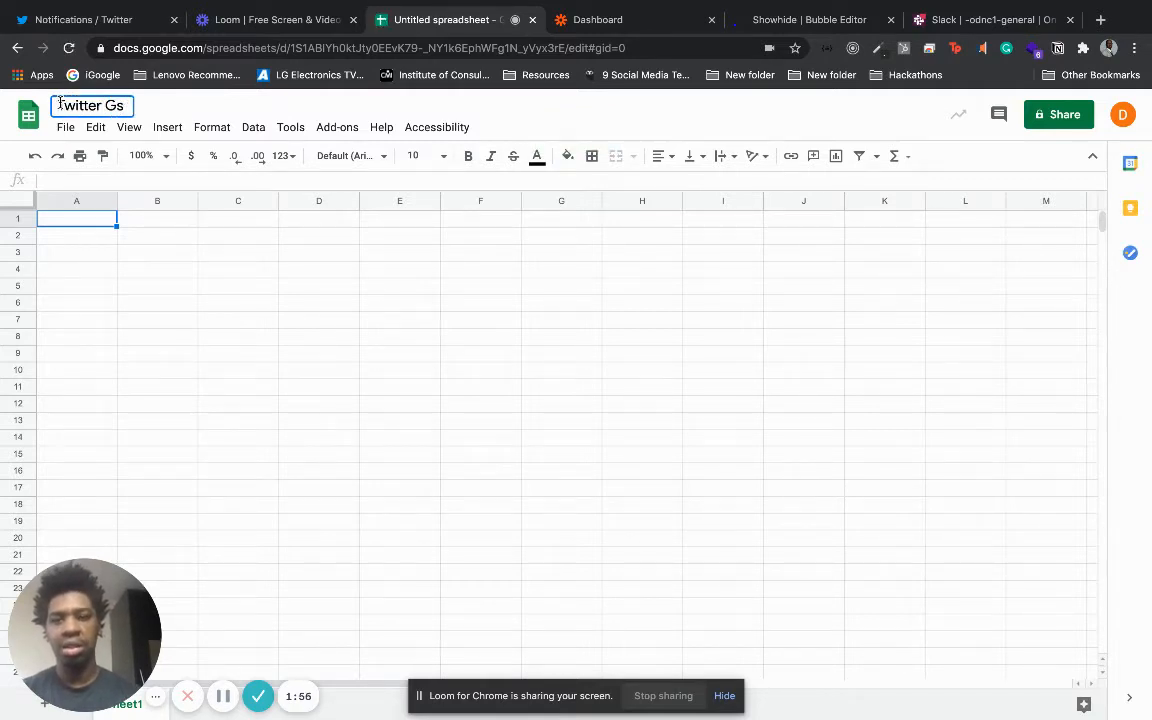
{"action": "key", "text": "BackSpace"}
{"action": "type", "text": "SHe"}
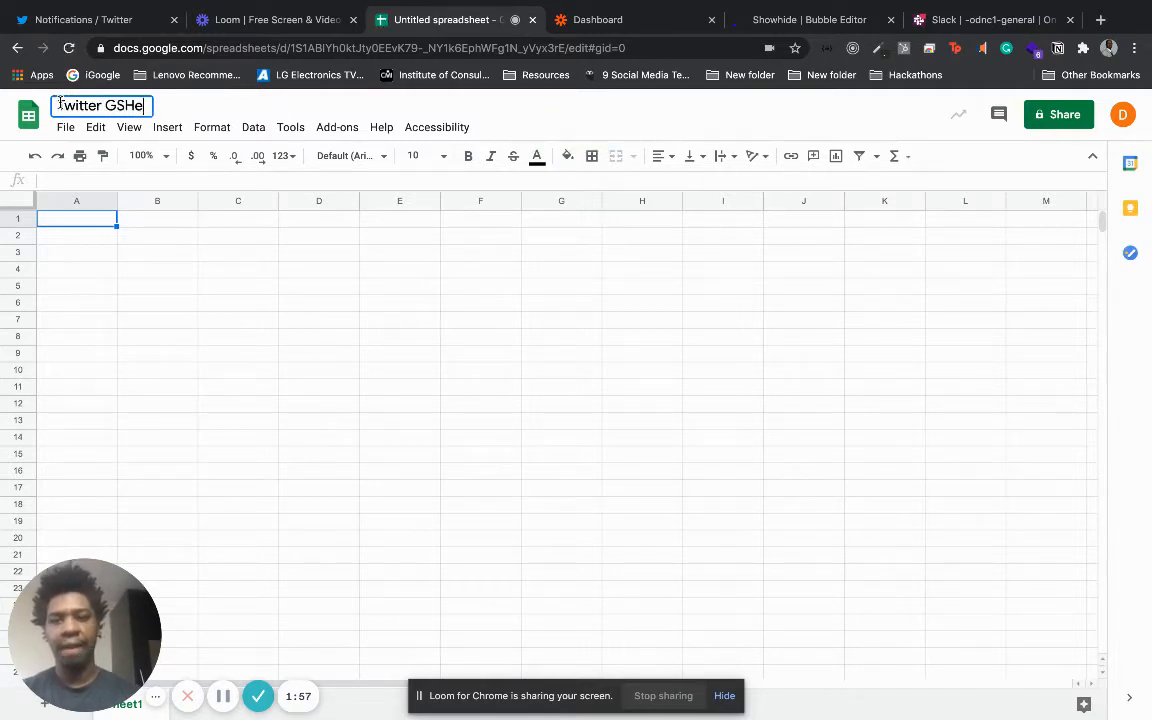
{"action": "key", "text": "BackSpace"}
{"action": "key", "text": "BackSpace"}
{"action": "type", "text": "heet "}
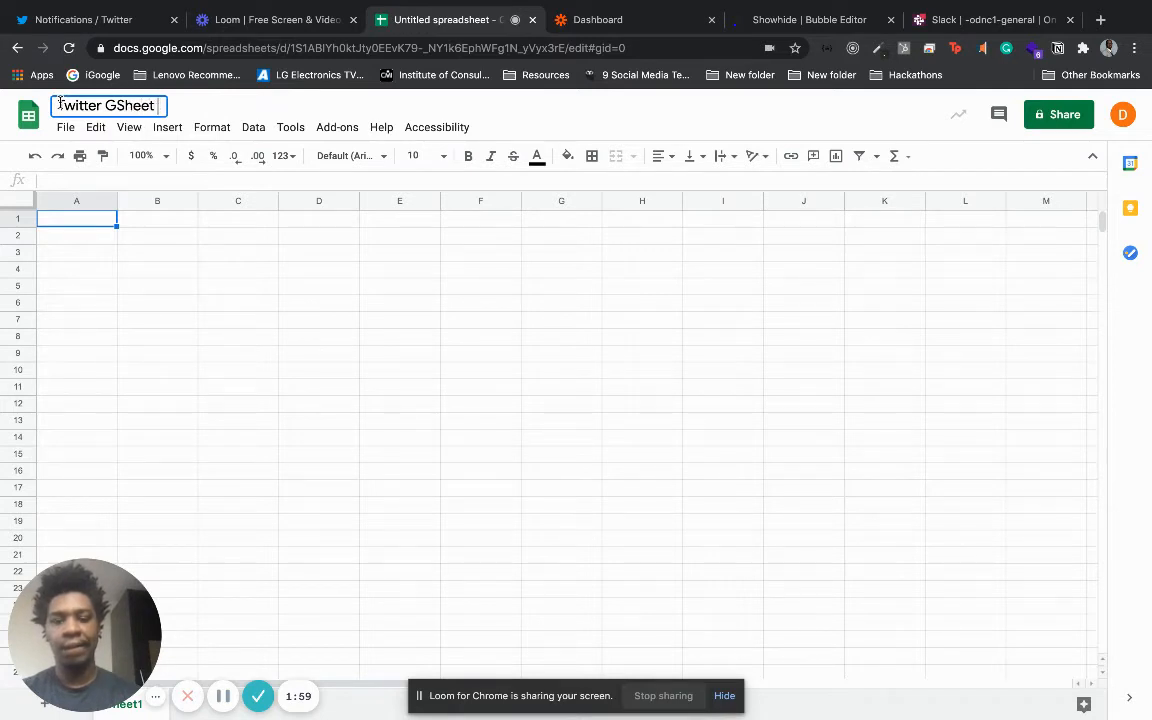
{"action": "type", "text": "User Tweet"}
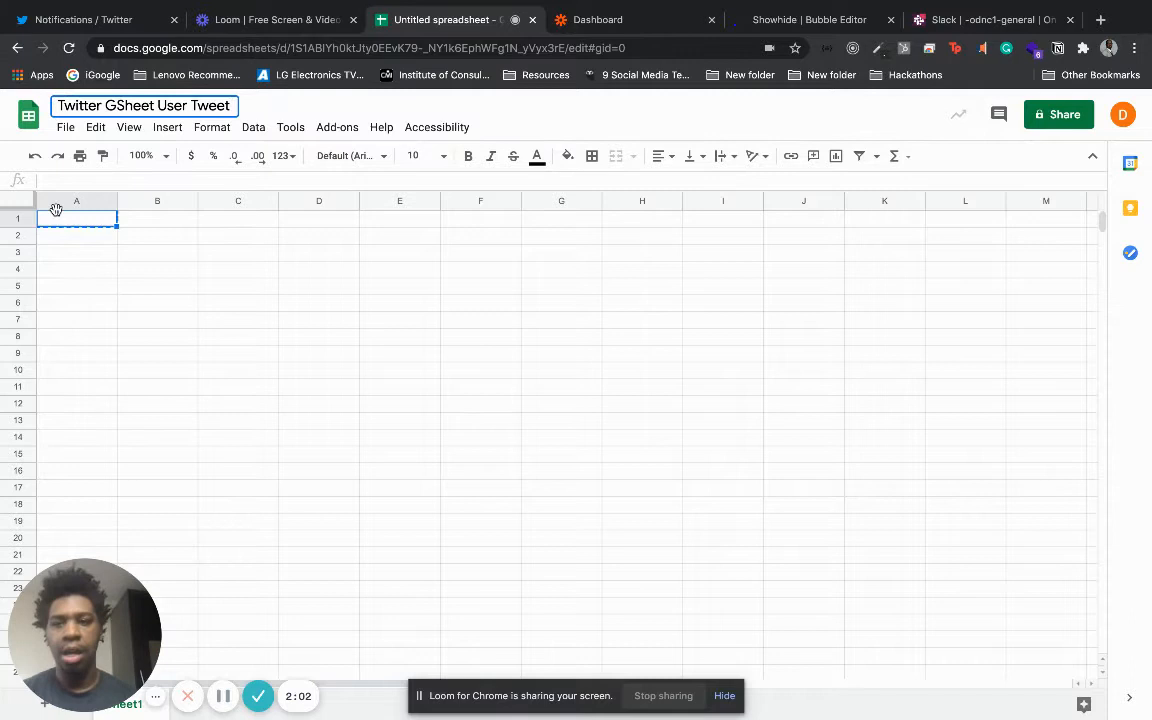
{"action": "key", "text": "Return"}
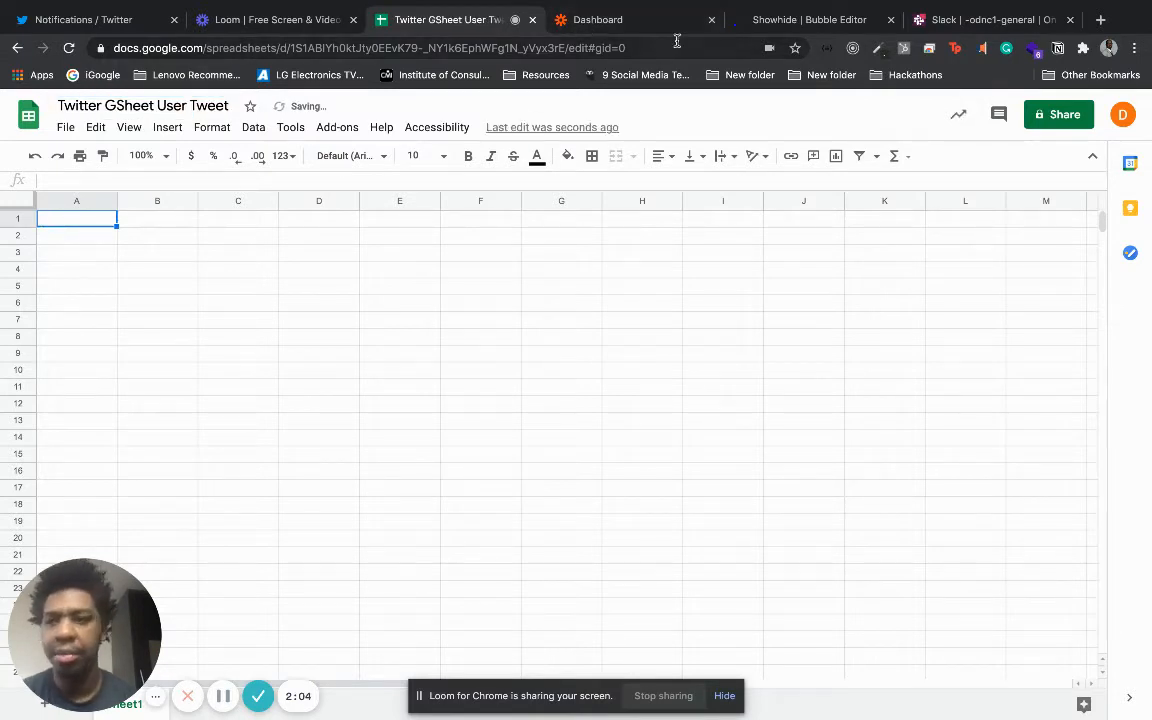
Step: Switch back to Zapier and try the workflow that creates Google Sheets rows when a user tweets
{"action": "left_click", "coordinate": [600, 20]}
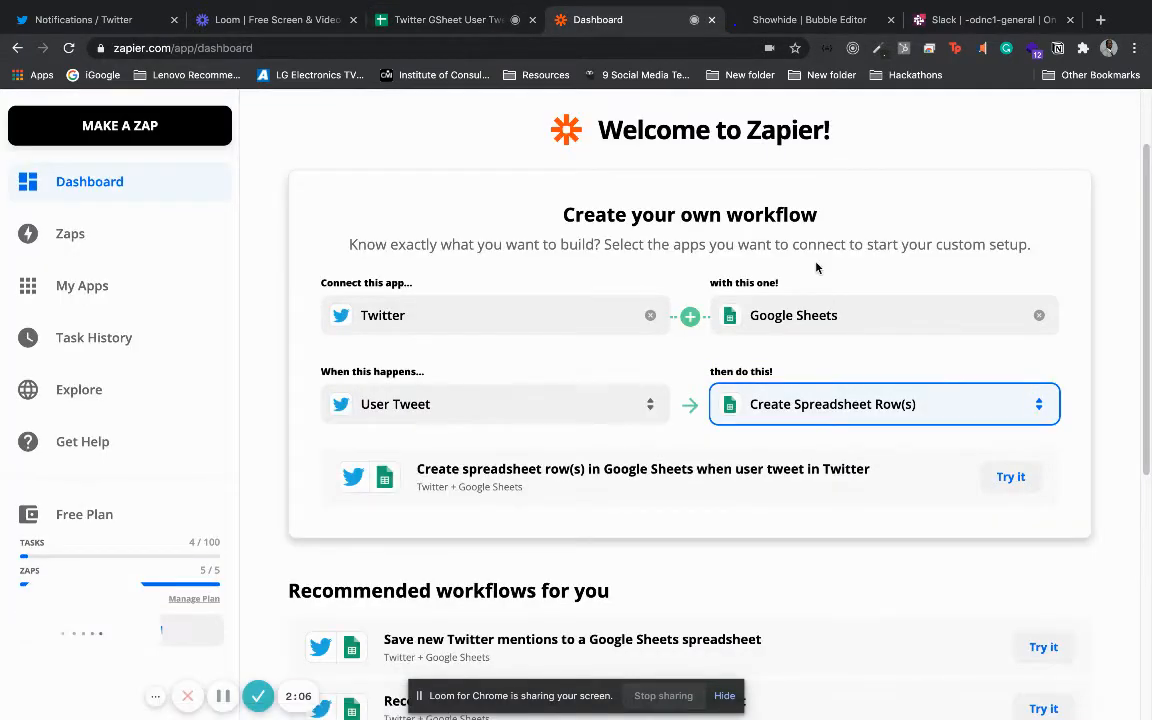
{"action": "scroll", "coordinate": [1145, 400], "scroll_direction": "down", "scroll_amount": 2}
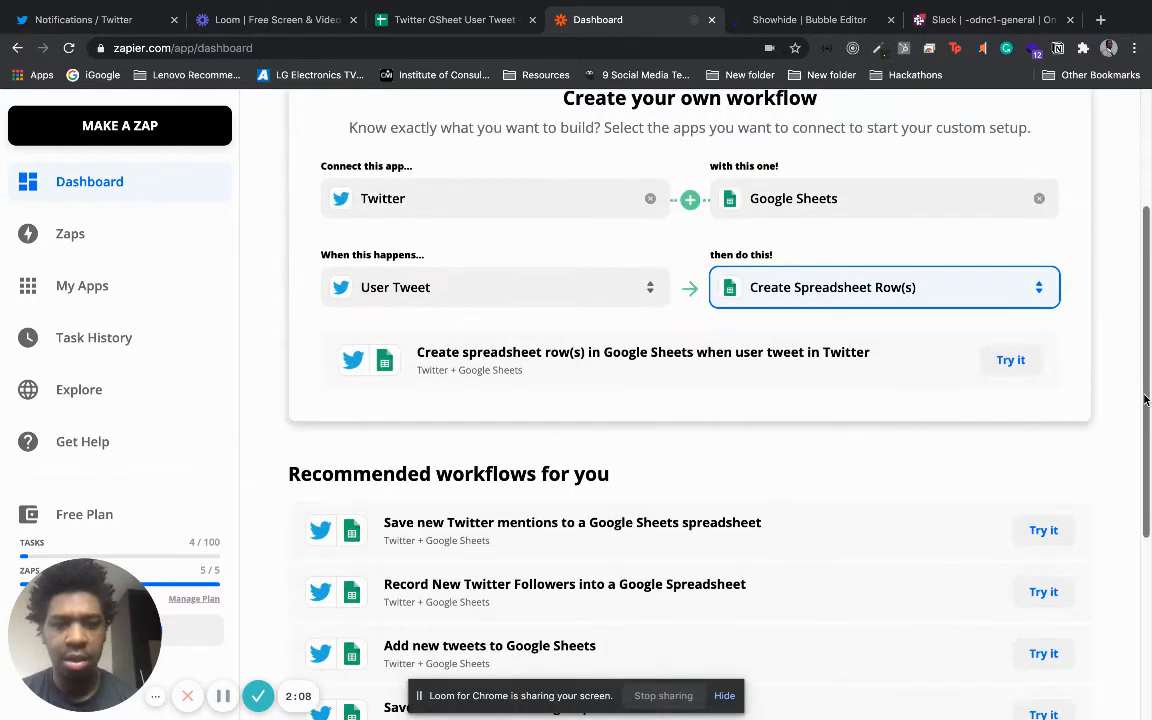
{"action": "left_click", "coordinate": [1007, 361]}
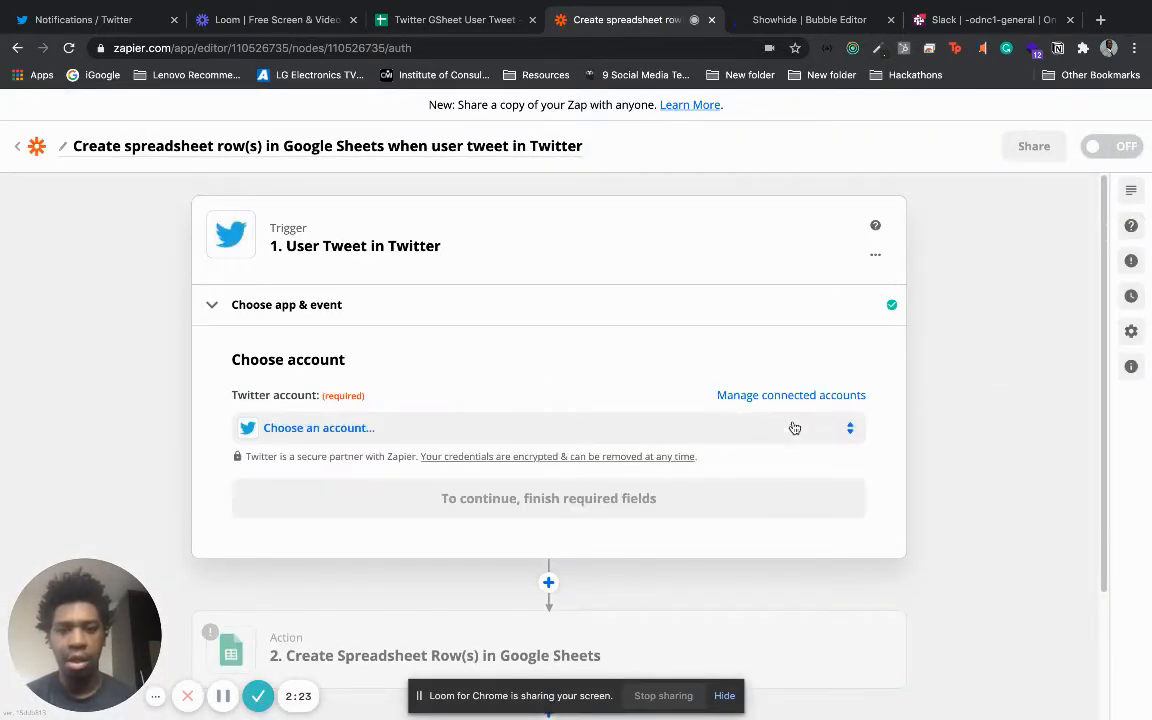
Step: Choose the already connected Twitter account for the trigger and continue to its Username field
{"action": "left_click", "coordinate": [792, 430]}
{"action": "left_click", "coordinate": [702, 555]}
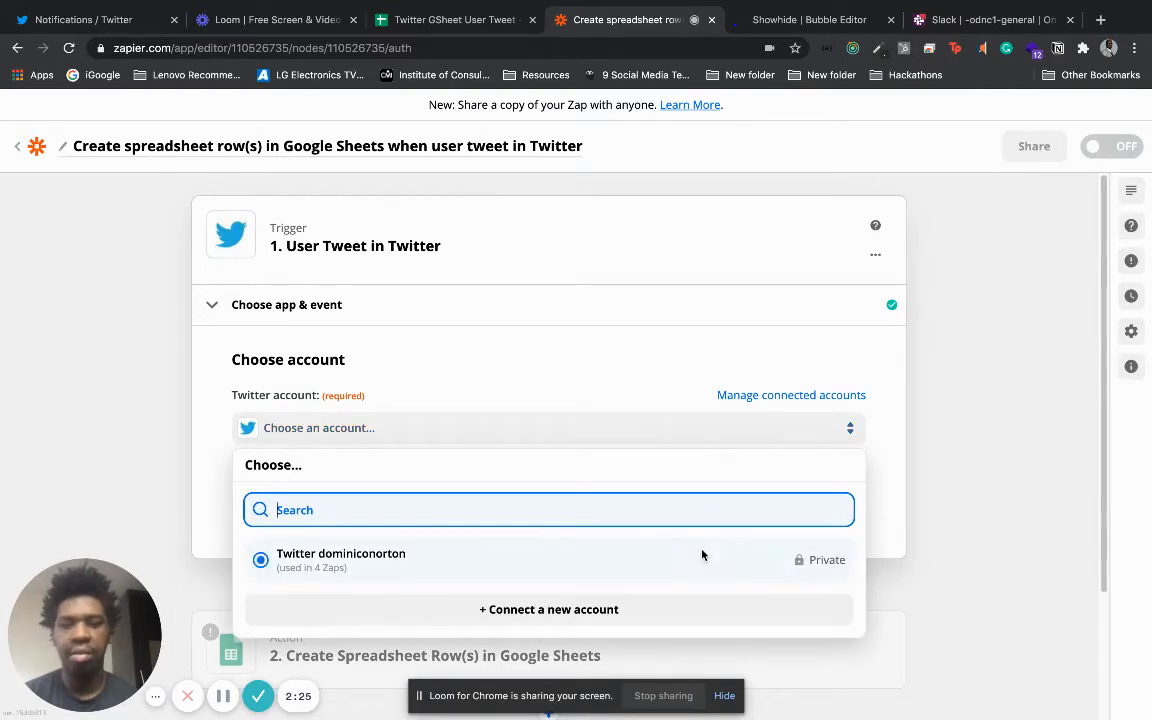
{"action": "left_click", "coordinate": [712, 500]}
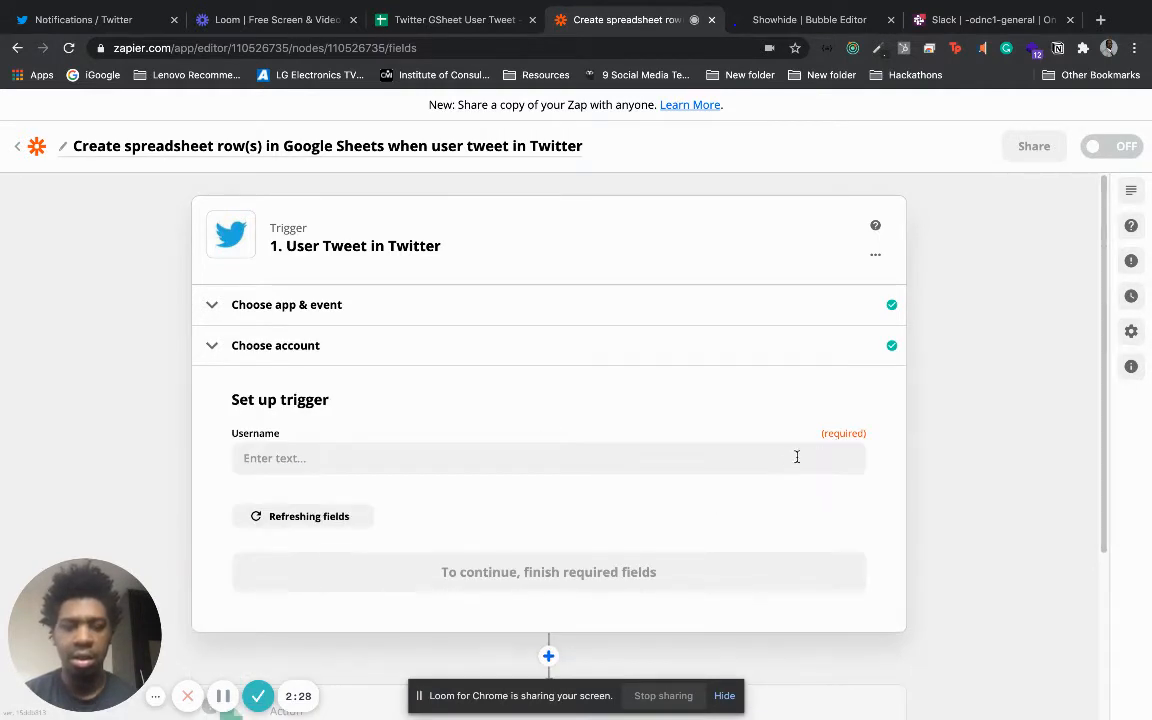
{"action": "left_click", "coordinate": [764, 463]}
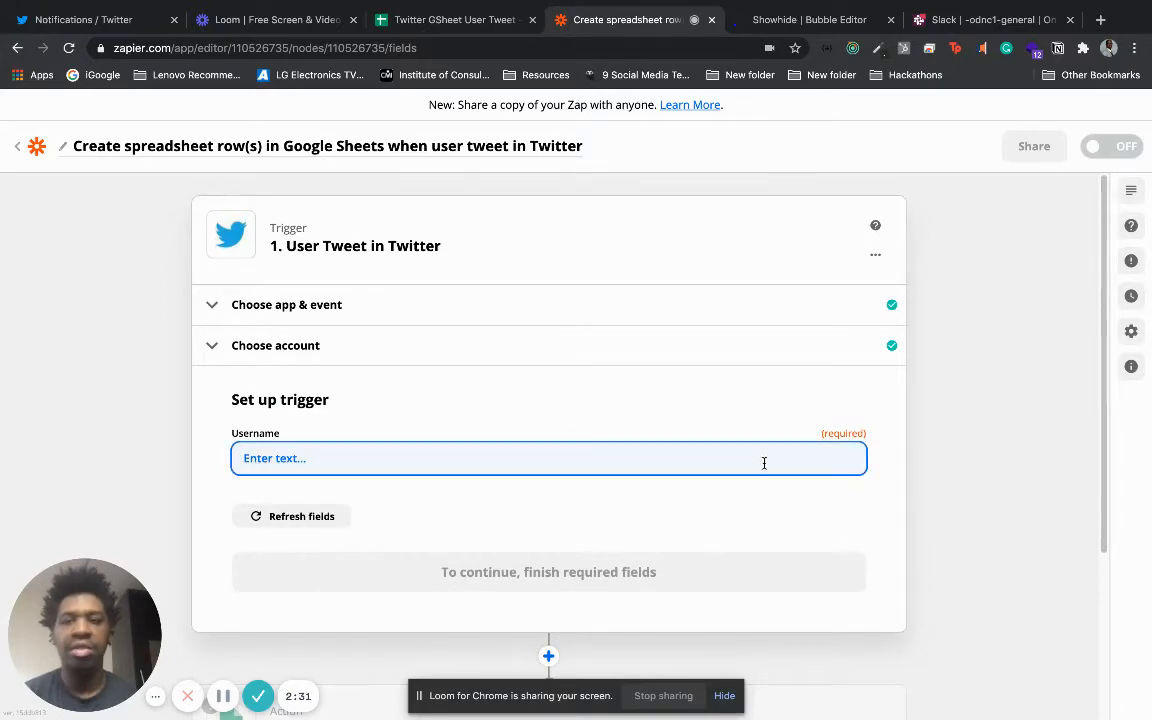
{"action": "left_click", "coordinate": [90, 19]}
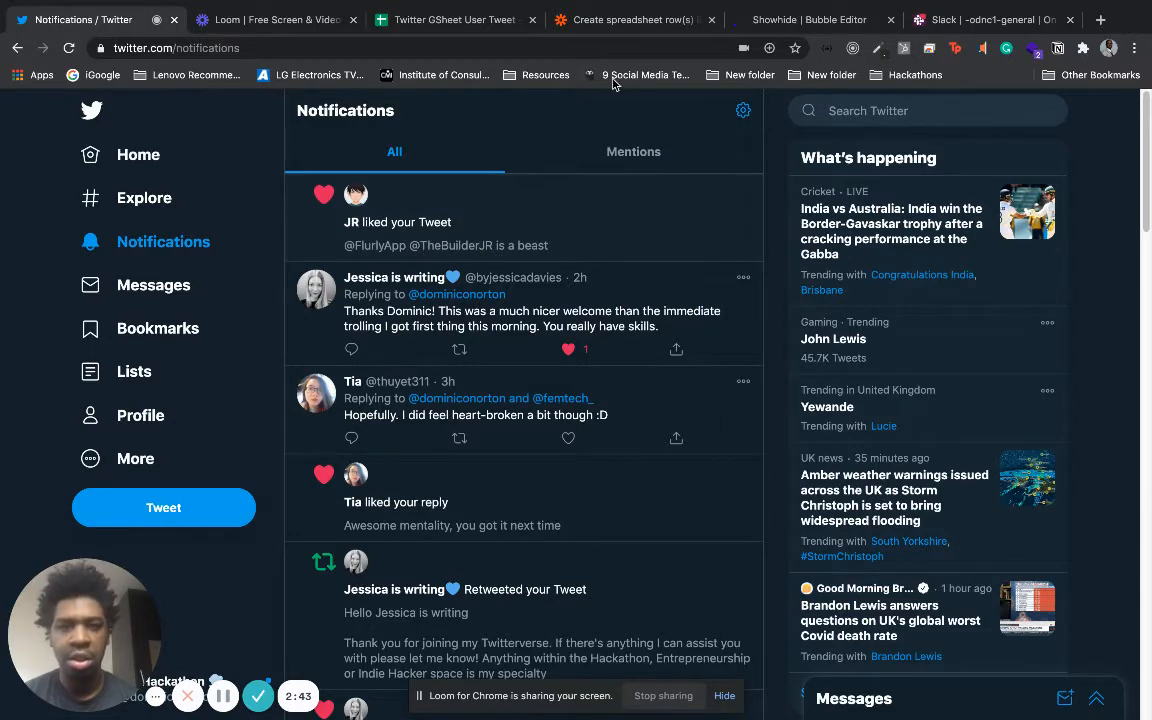
{"action": "left_click", "coordinate": [447, 20]}
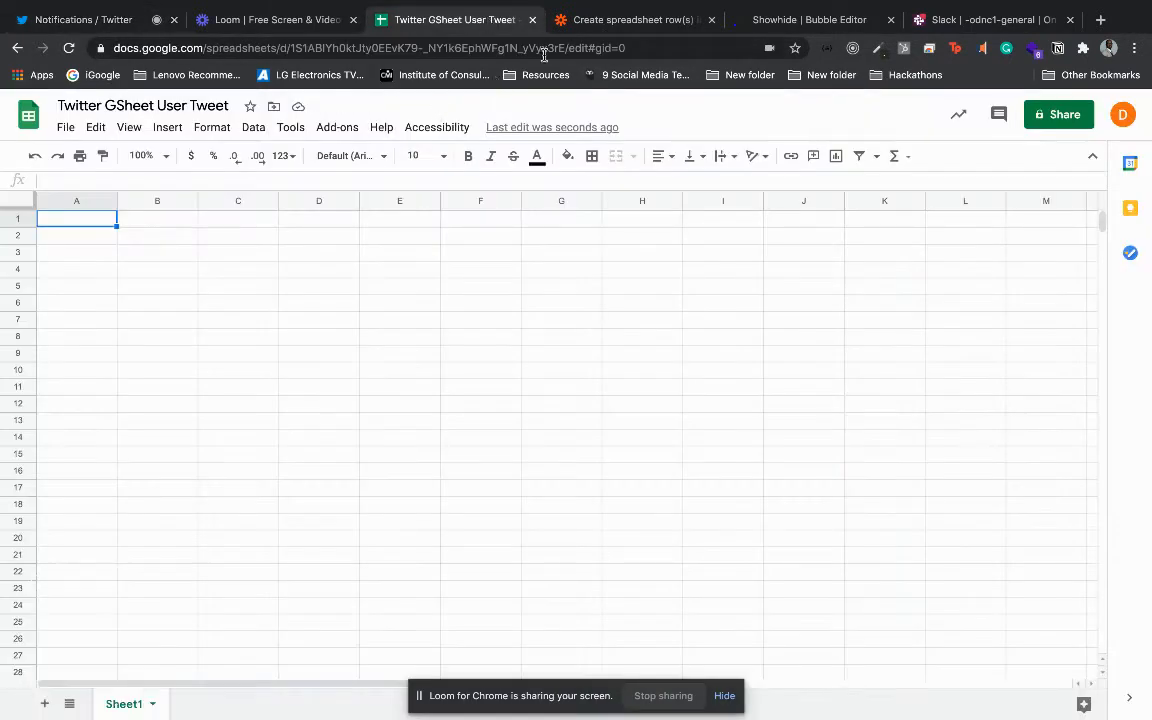
{"action": "left_click", "coordinate": [632, 22]}
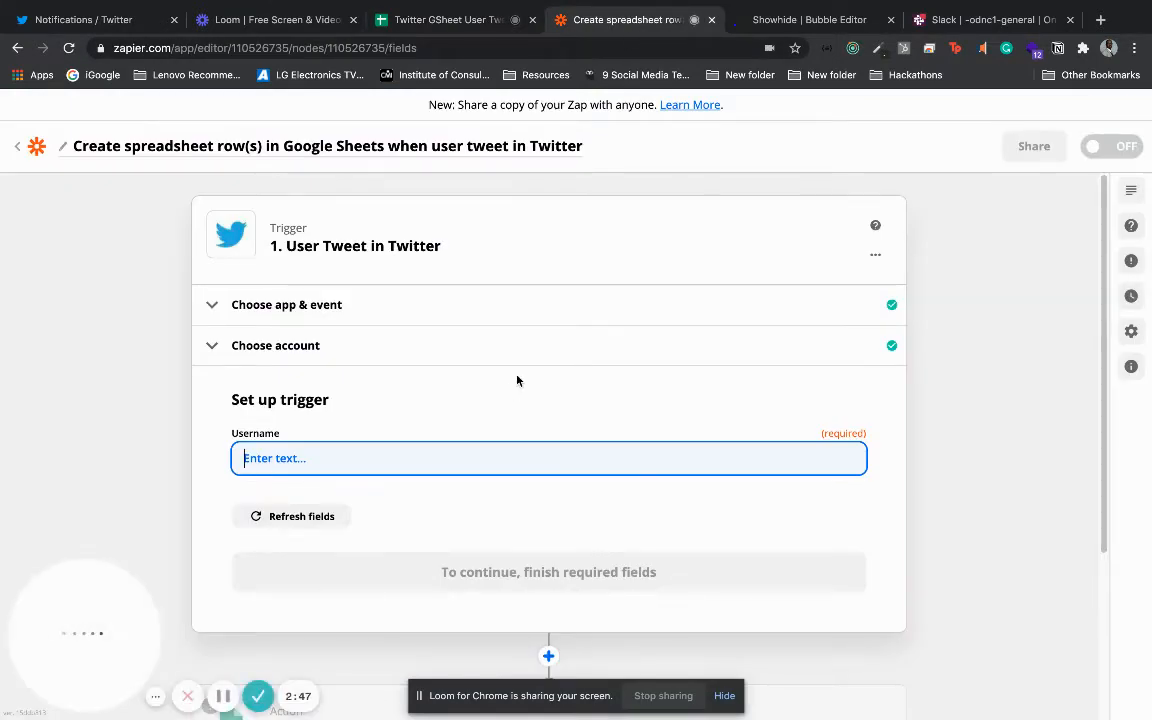
Step: Enter the tracked Twitter user's handle as the trigger's username and continue to the trigger test
{"action": "type", "text": "@The"}
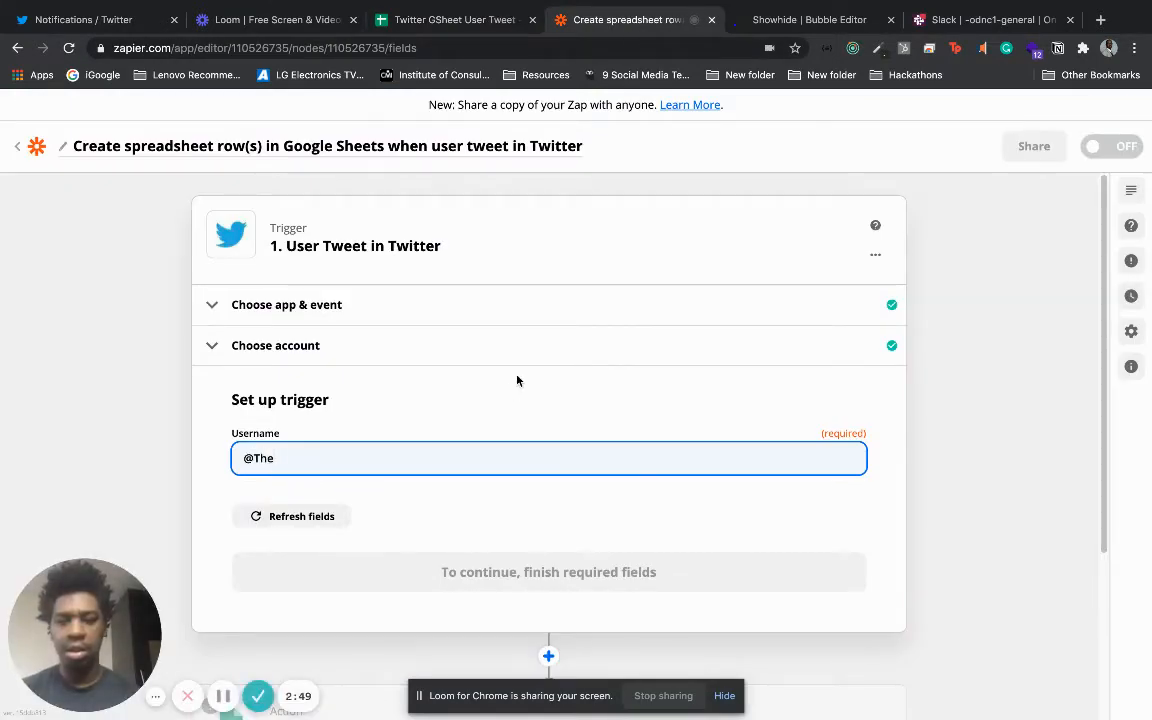
{"action": "type", "text": "Builder"}
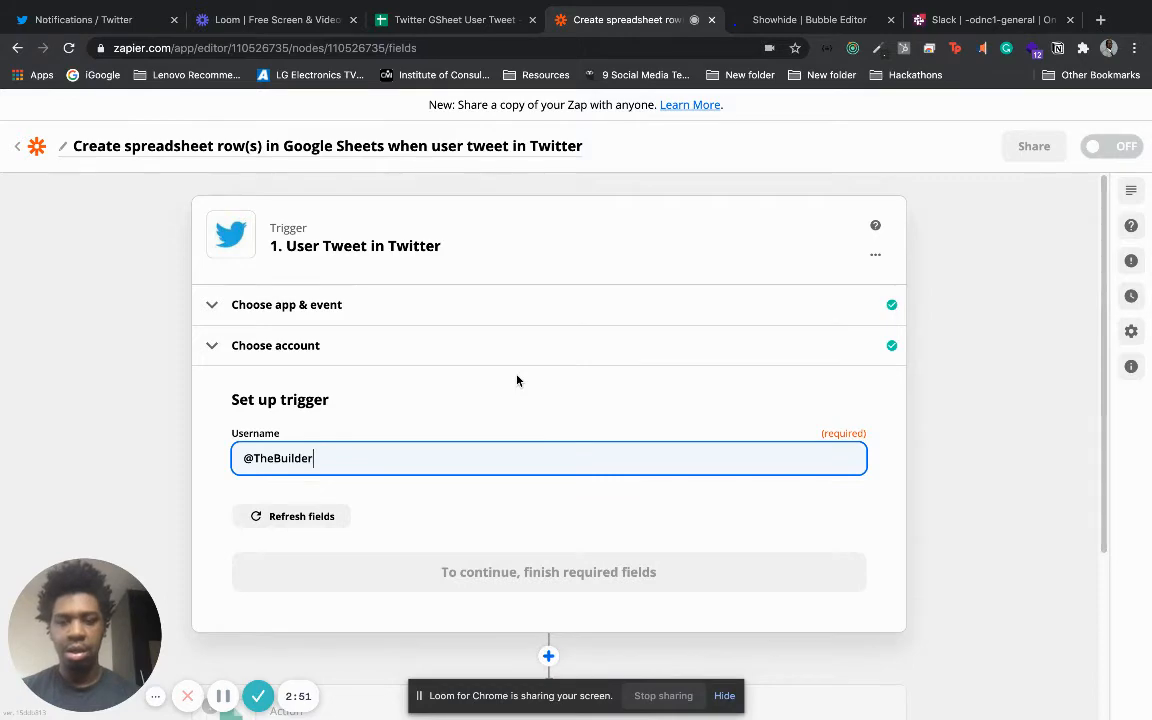
{"action": "type", "text": "JR"}
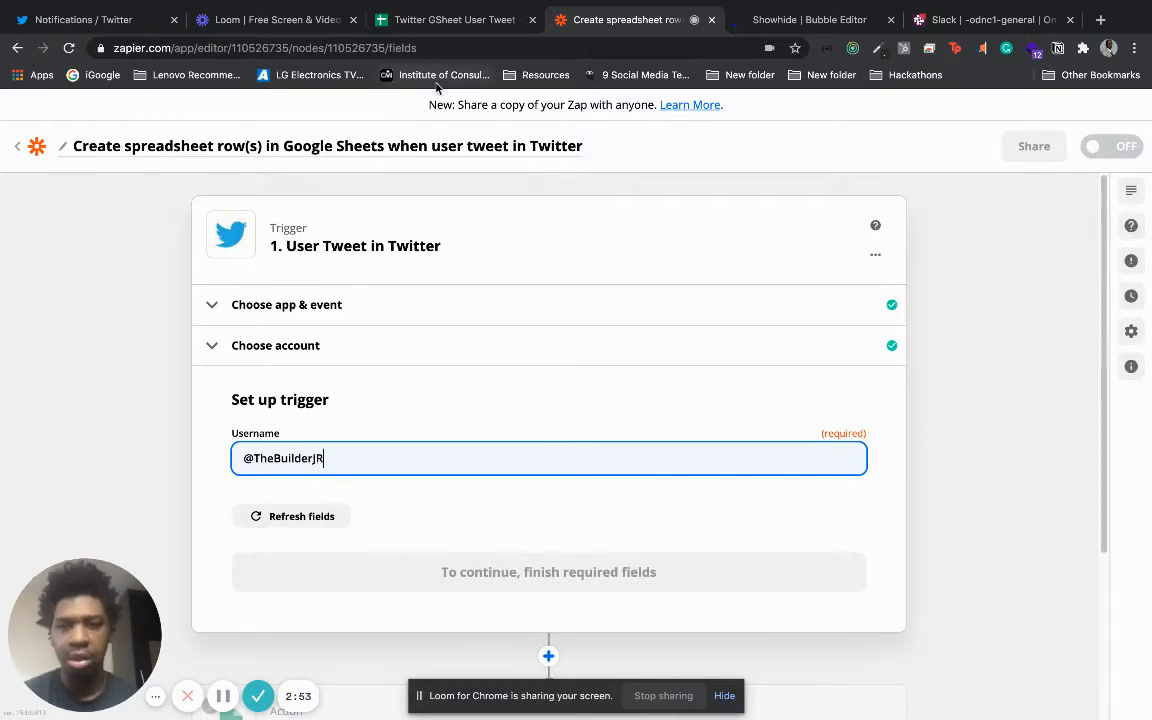
{"action": "left_click", "coordinate": [128, 19]}
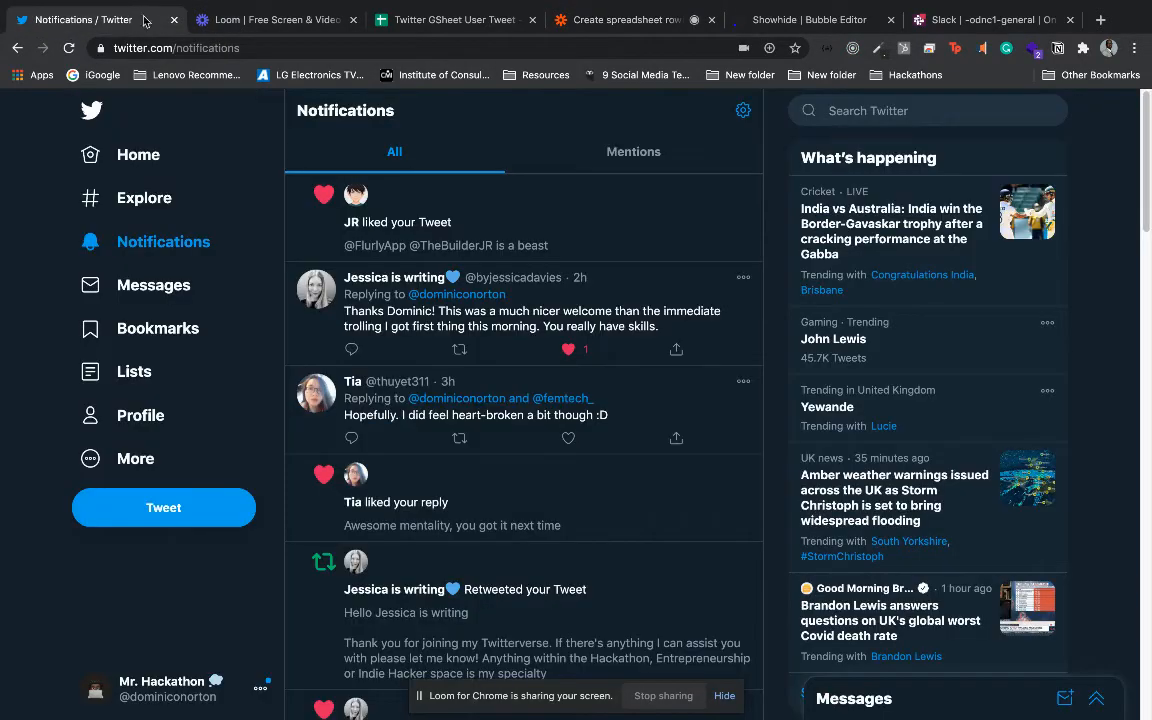
{"action": "left_click", "coordinate": [436, 17]}
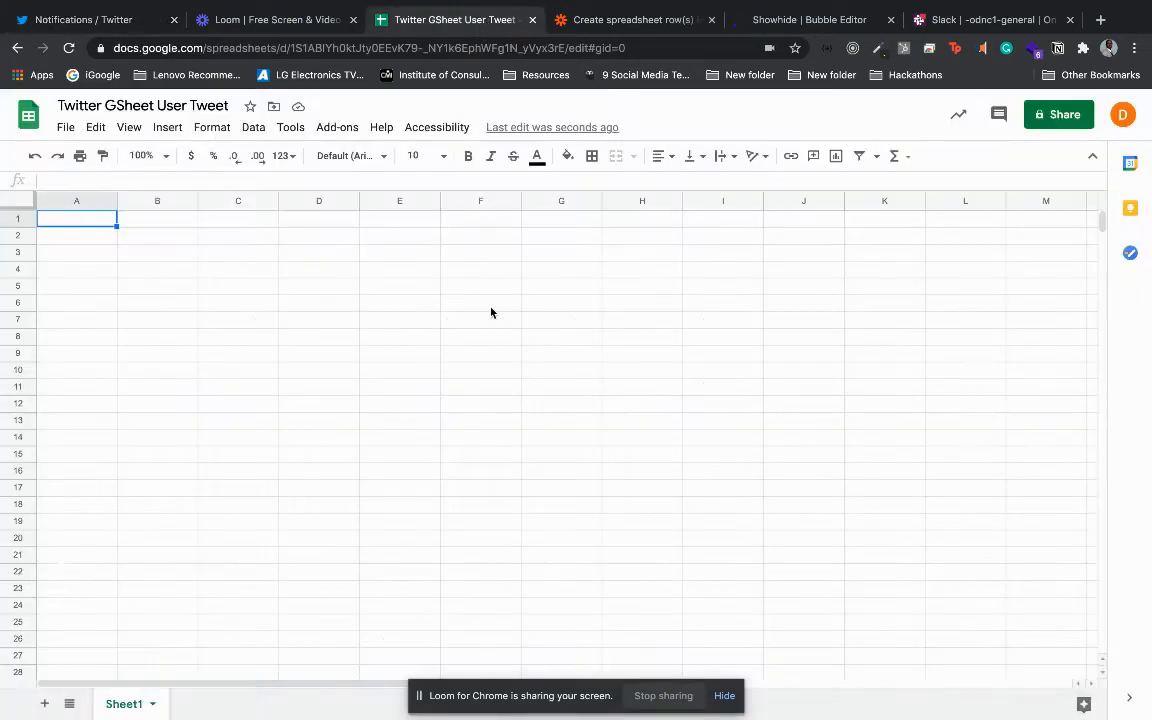
{"action": "left_click", "coordinate": [628, 19]}
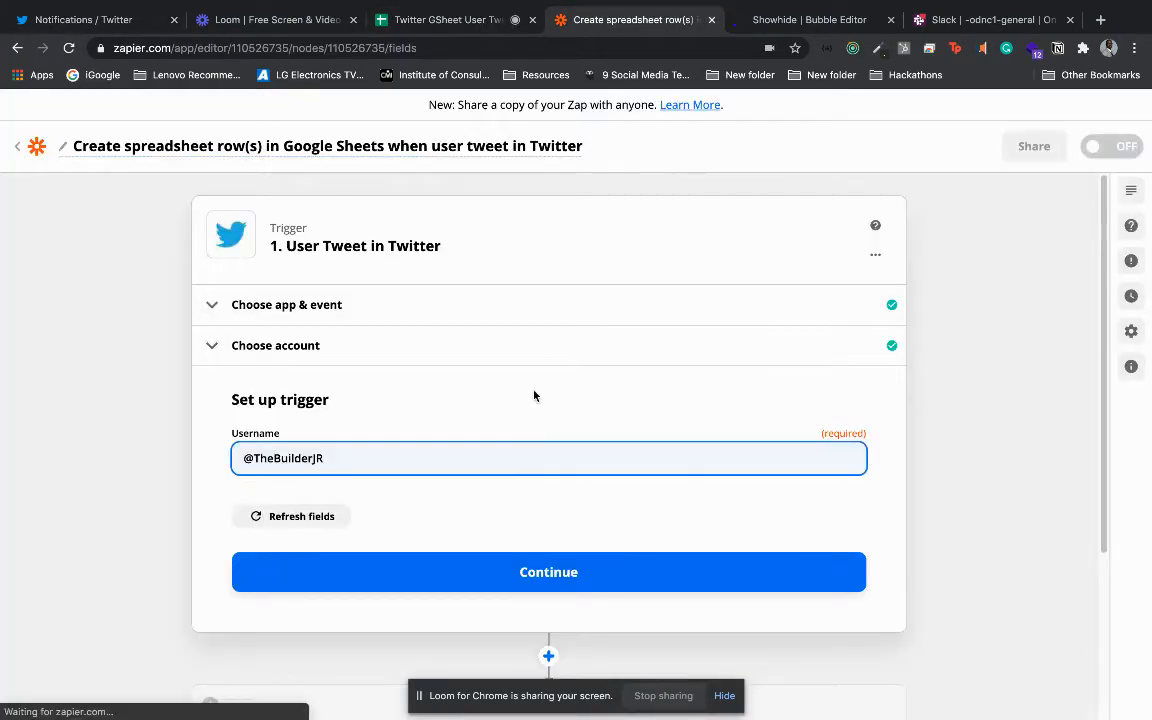
{"action": "left_click", "coordinate": [501, 584]}
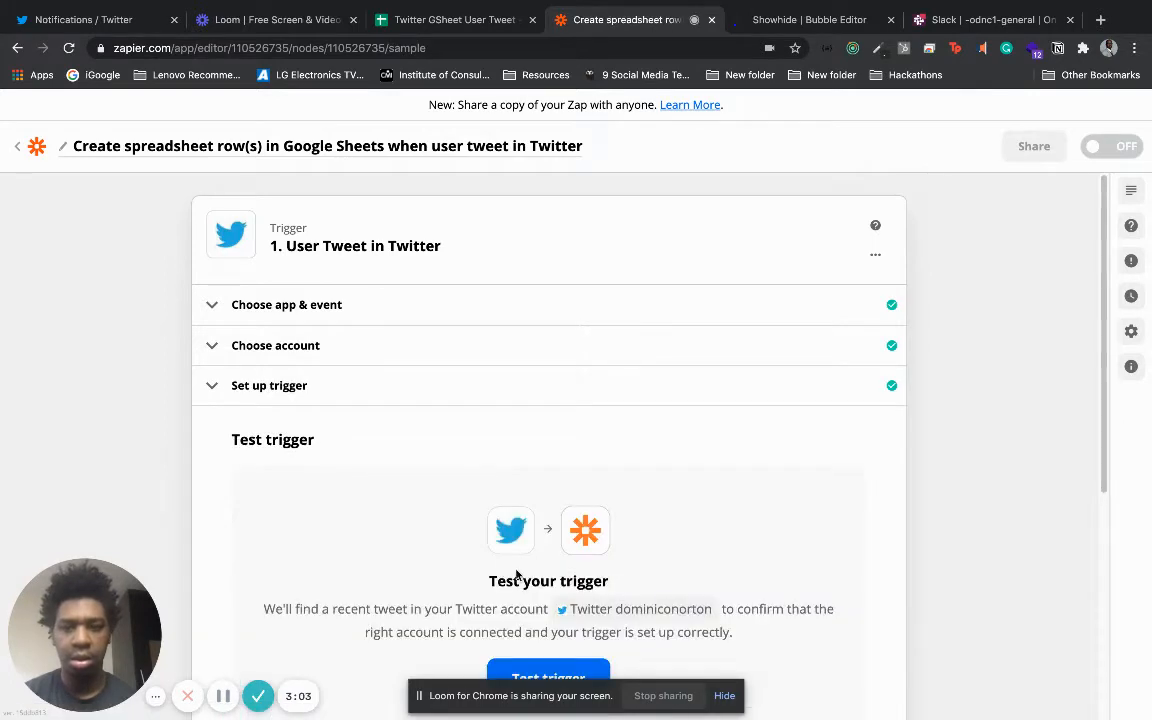
Step: Test the Twitter trigger, review the sample tweet data and continue to the Google Sheets action
{"action": "left_click", "coordinate": [541, 675]}
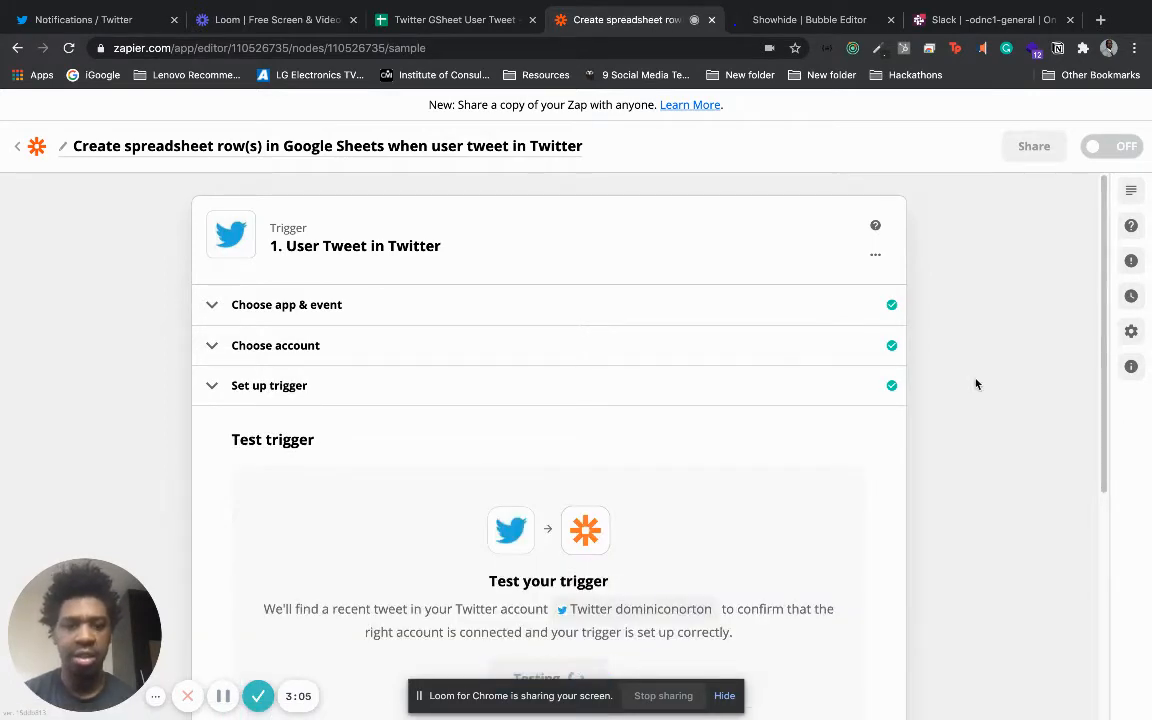
{"action": "left_click_drag", "start_coordinate": [1104, 297], "coordinate": [1094, 419]}
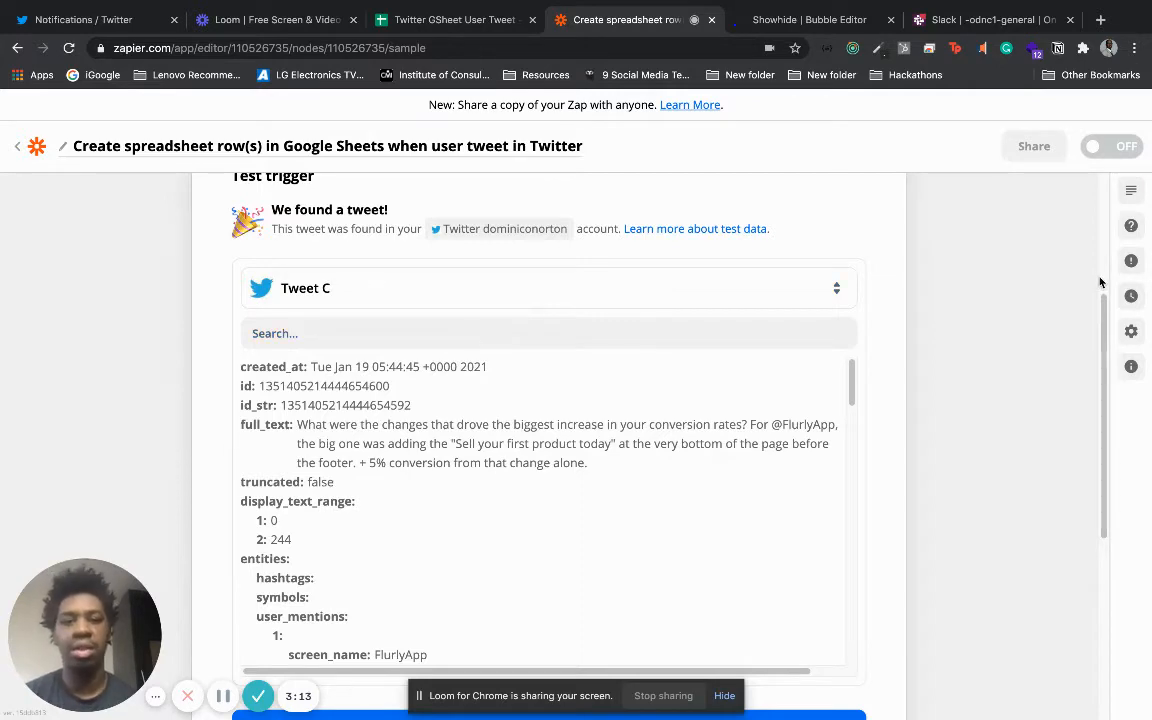
{"action": "scroll", "coordinate": [1103, 318], "scroll_direction": "down", "scroll_amount": 3}
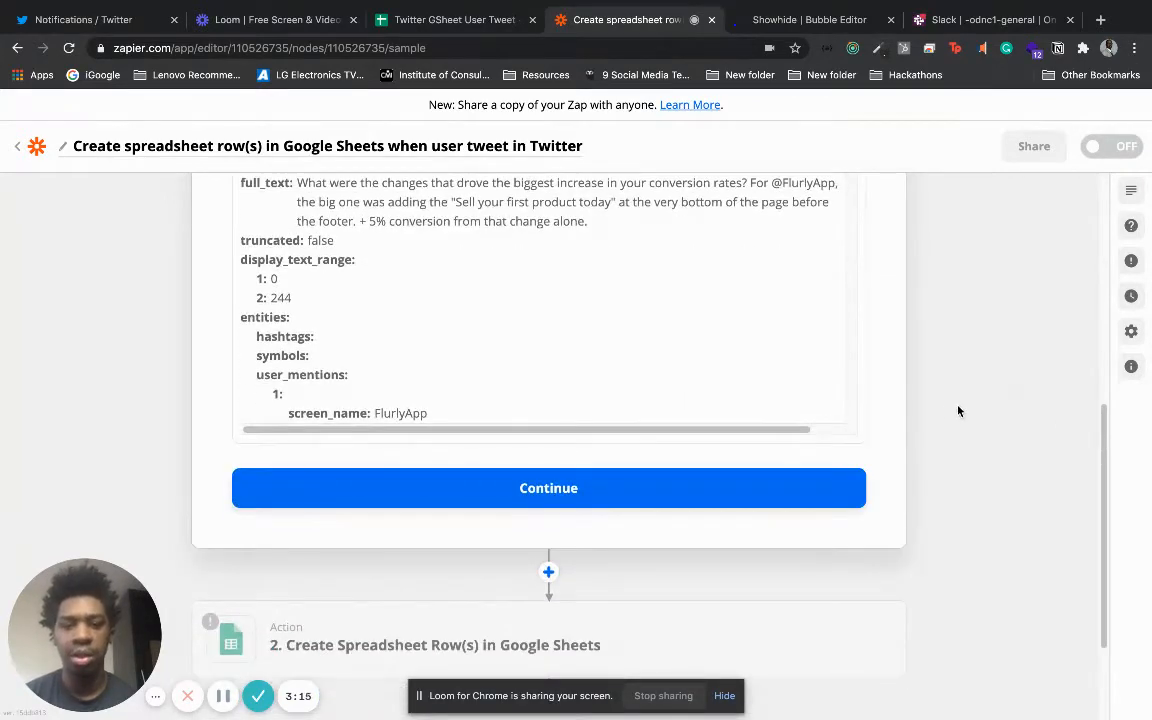
{"action": "left_click", "coordinate": [815, 496]}
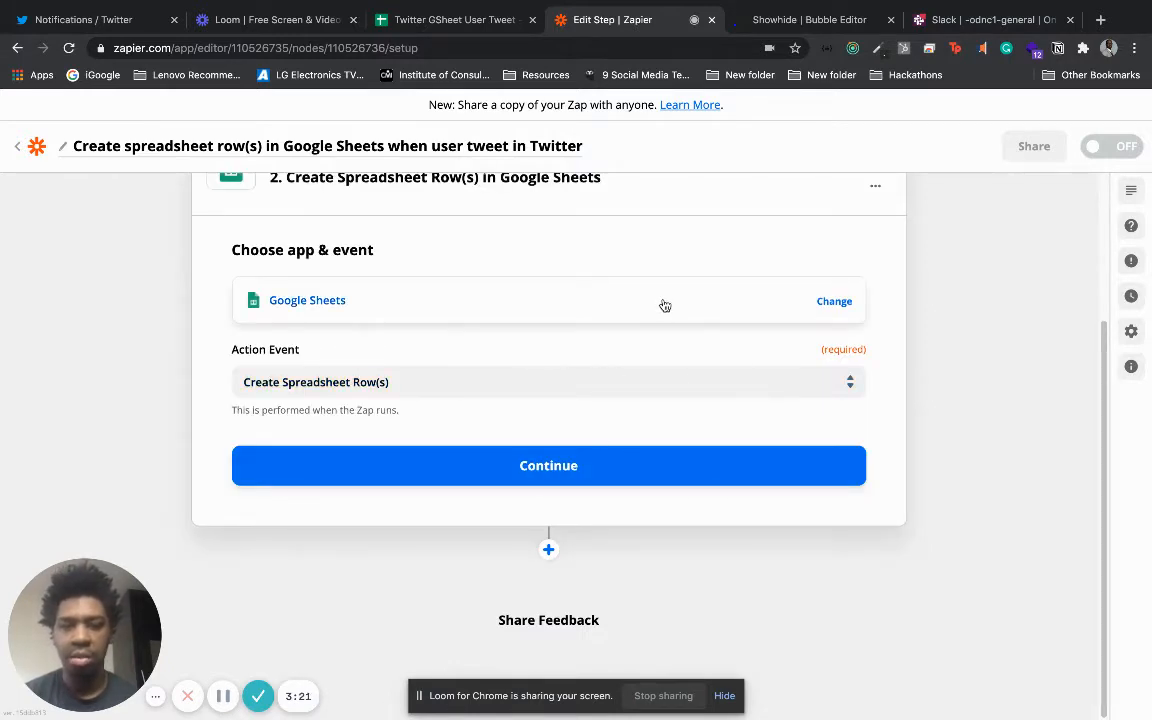
Step: Keep Create Spreadsheet Row(s) as the action event and continue with the connected Google Sheets account used in 11 Zaps
{"action": "left_click", "coordinate": [666, 381]}
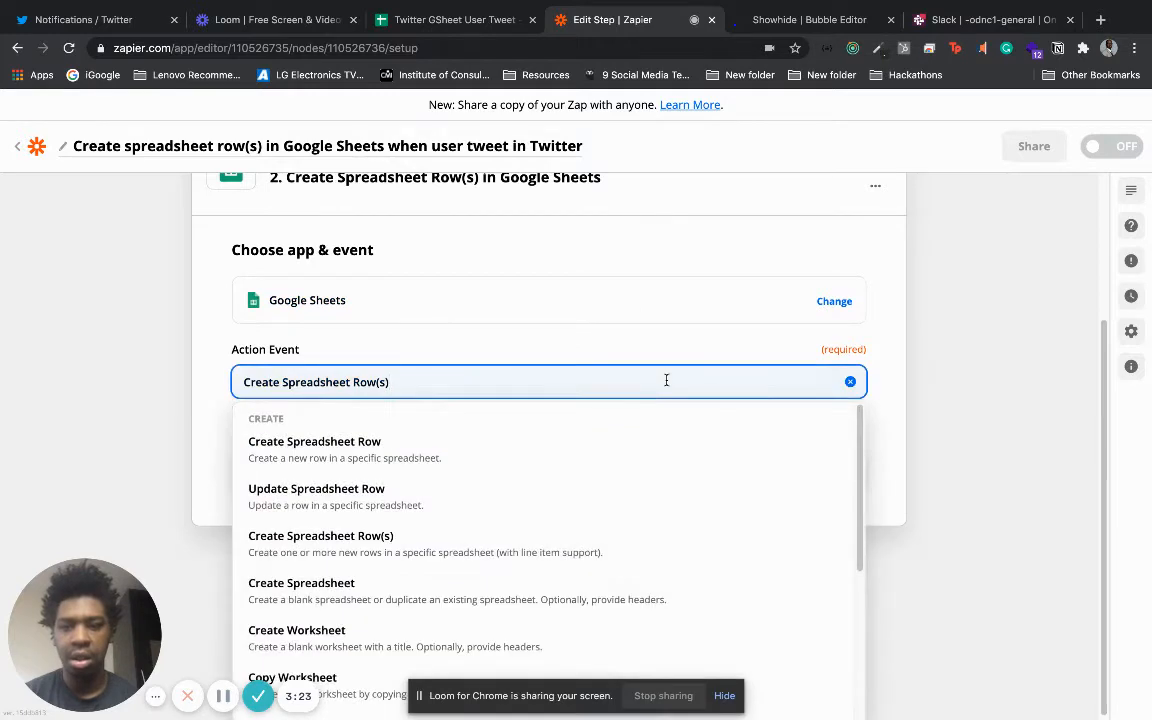
{"action": "left_click", "coordinate": [946, 417]}
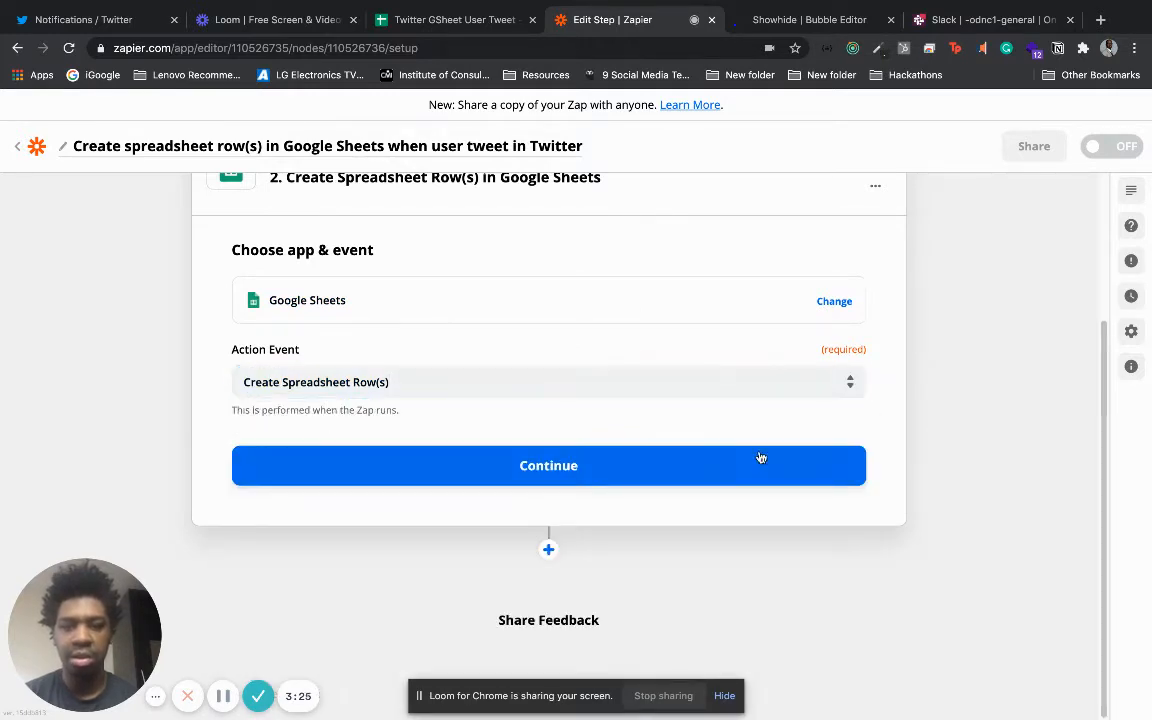
{"action": "left_click", "coordinate": [760, 460]}
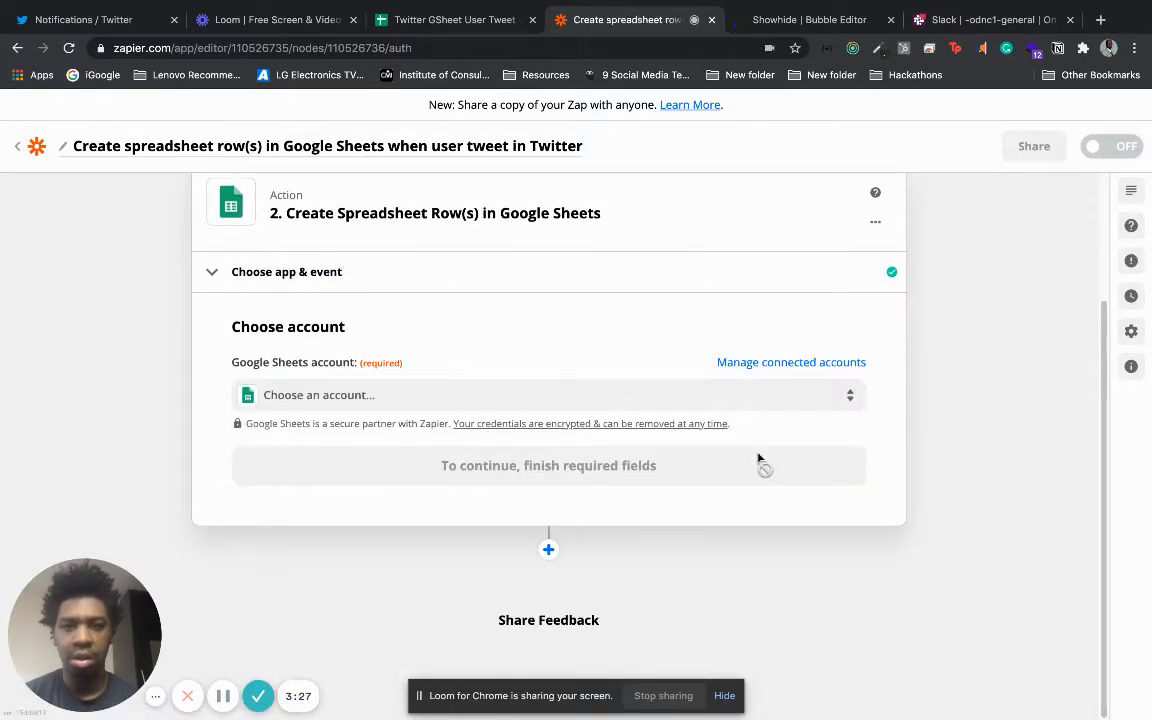
{"action": "left_click", "coordinate": [730, 408]}
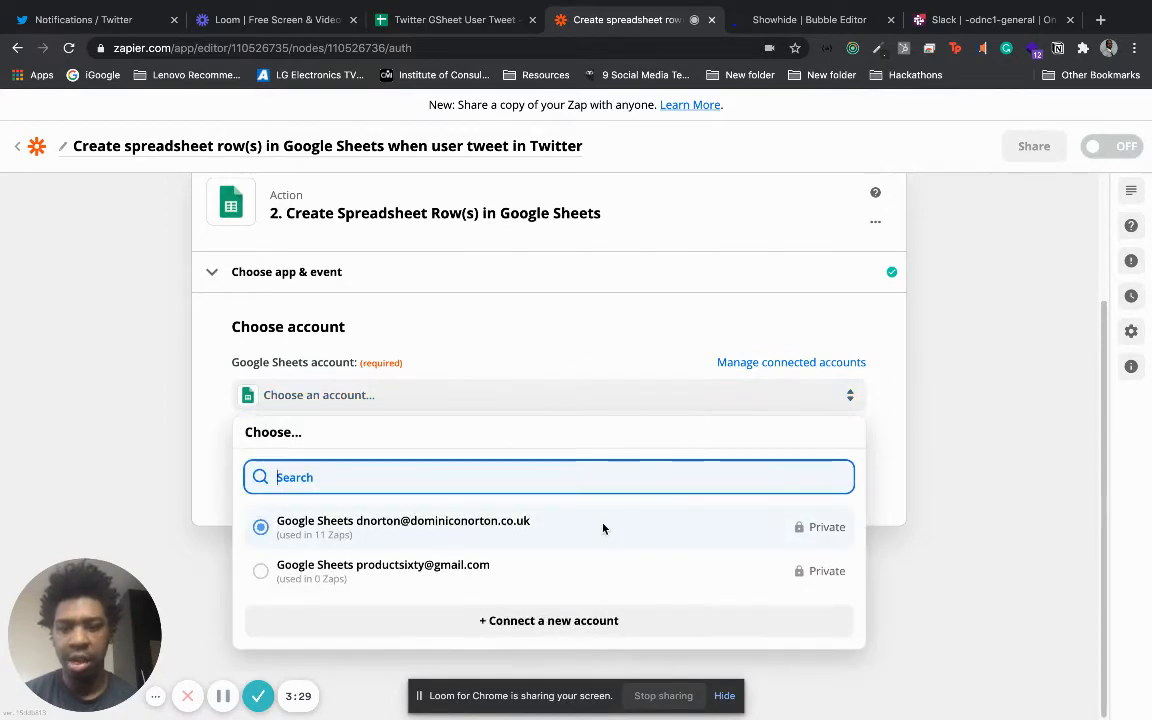
{"action": "left_click", "coordinate": [602, 527]}
{"action": "left_click", "coordinate": [635, 468]}
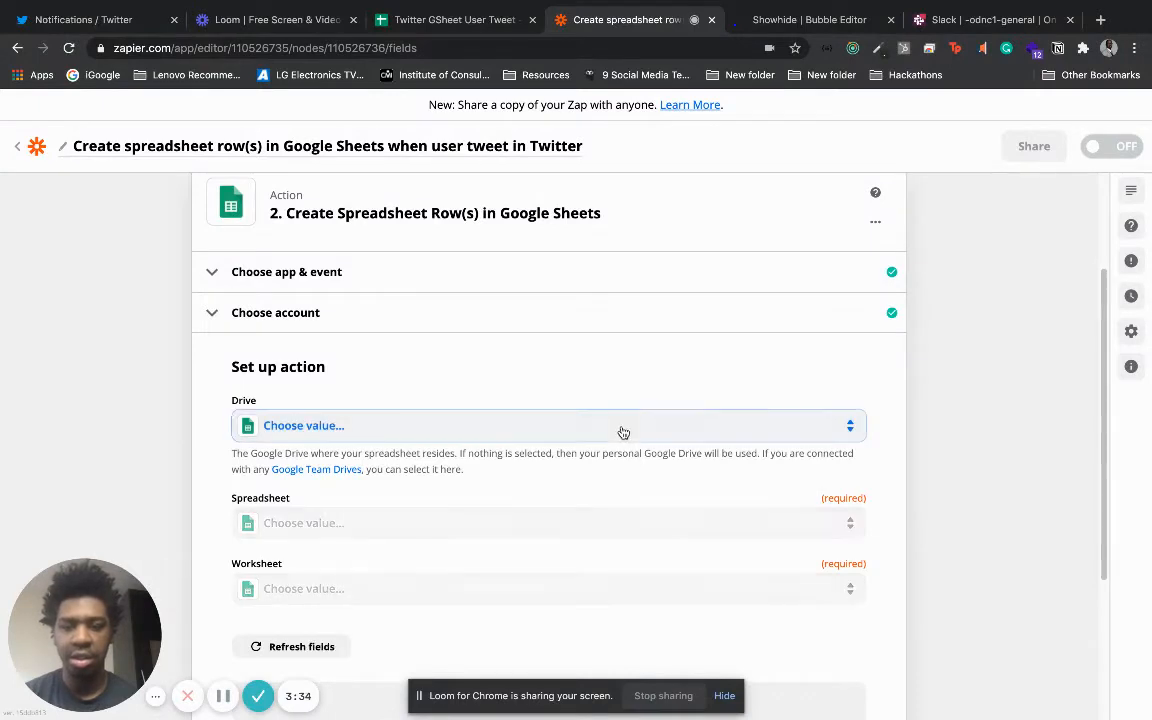
Step: Set the action's drive to My Google Drive and its spreadsheet to Twitter GSheet User Tweet
{"action": "left_click", "coordinate": [620, 430]}
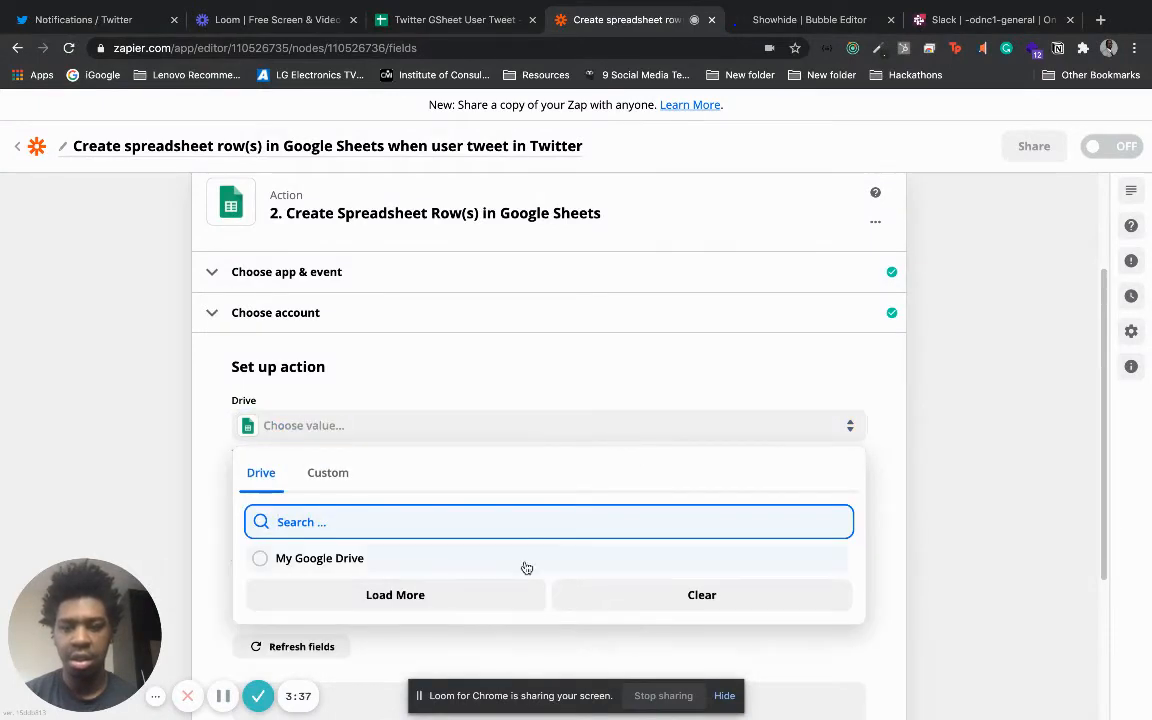
{"action": "left_click", "coordinate": [524, 562]}
{"action": "left_click", "coordinate": [530, 535]}
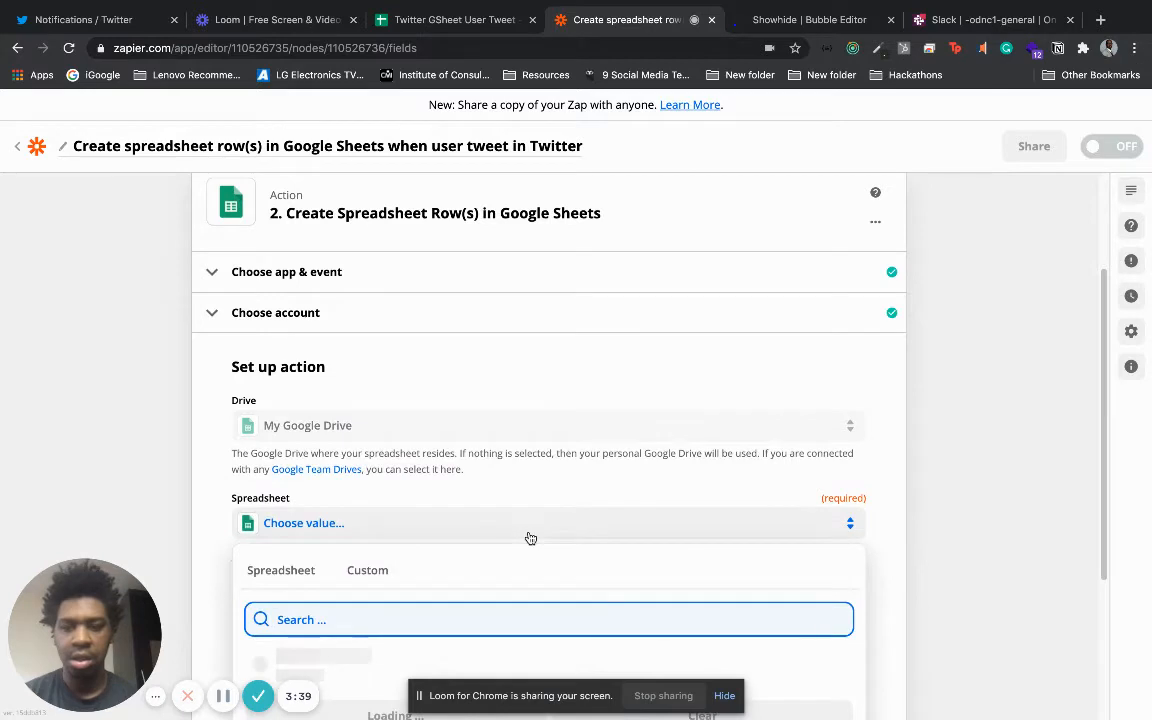
{"action": "scroll", "coordinate": [1087, 560], "scroll_direction": "down", "scroll_amount": 3}
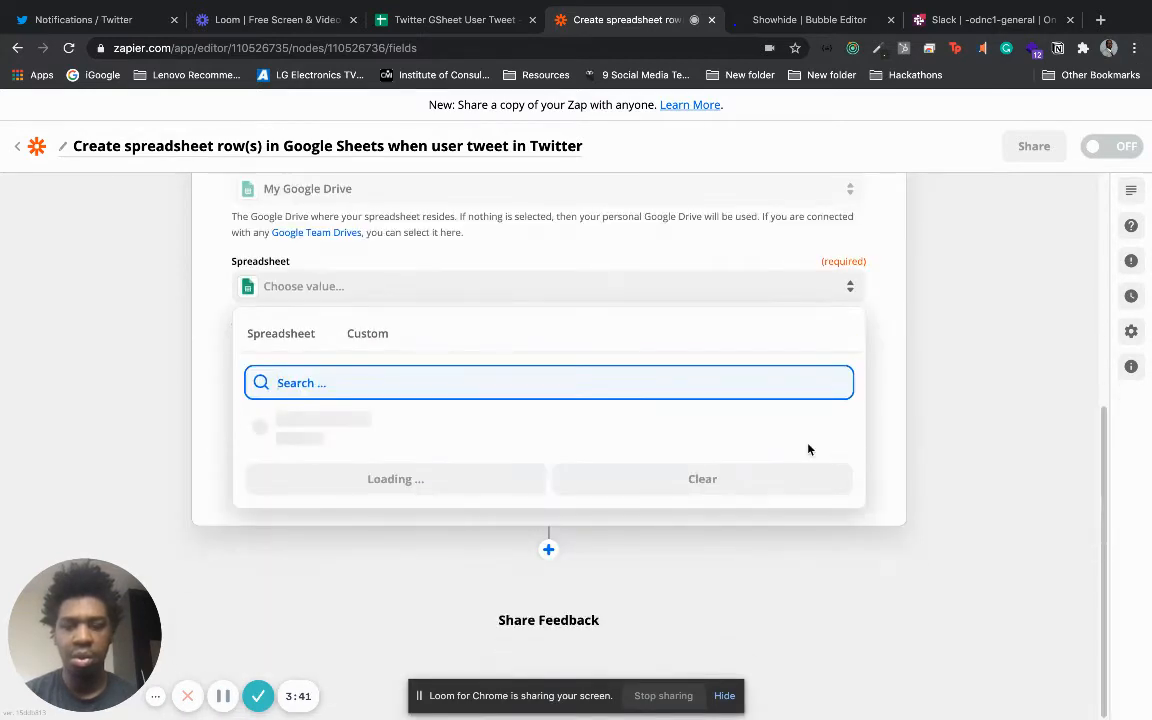
{"action": "left_click", "coordinate": [680, 423]}
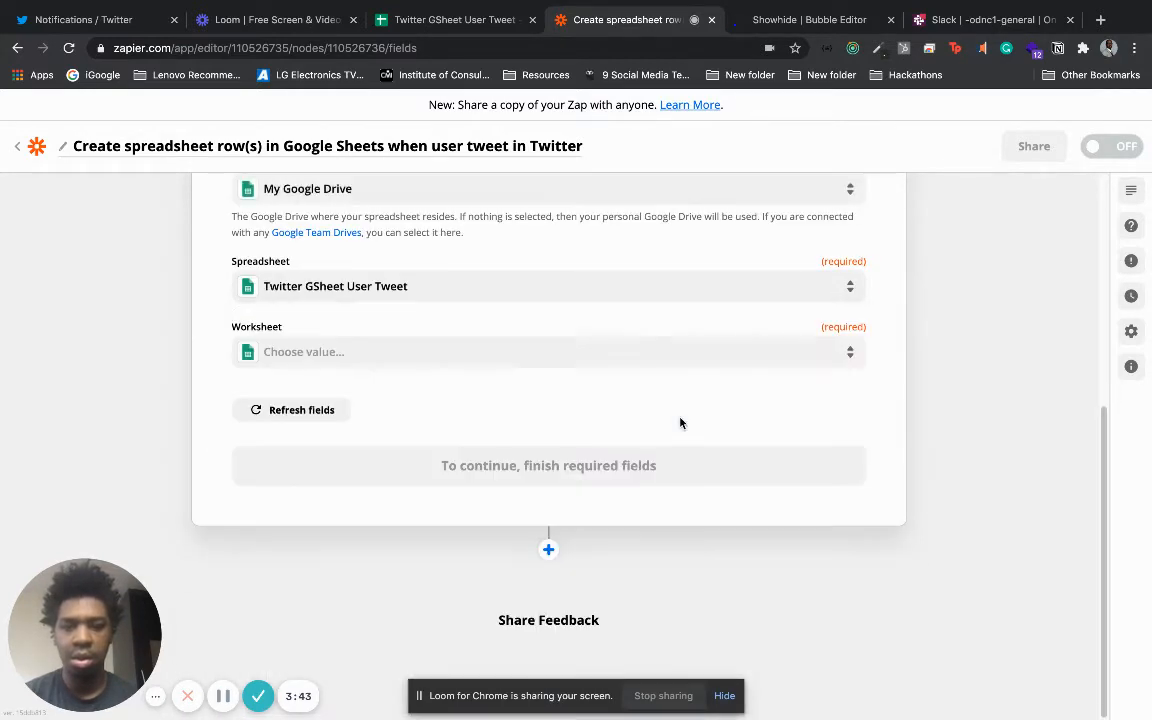
{"action": "left_click", "coordinate": [677, 357]}
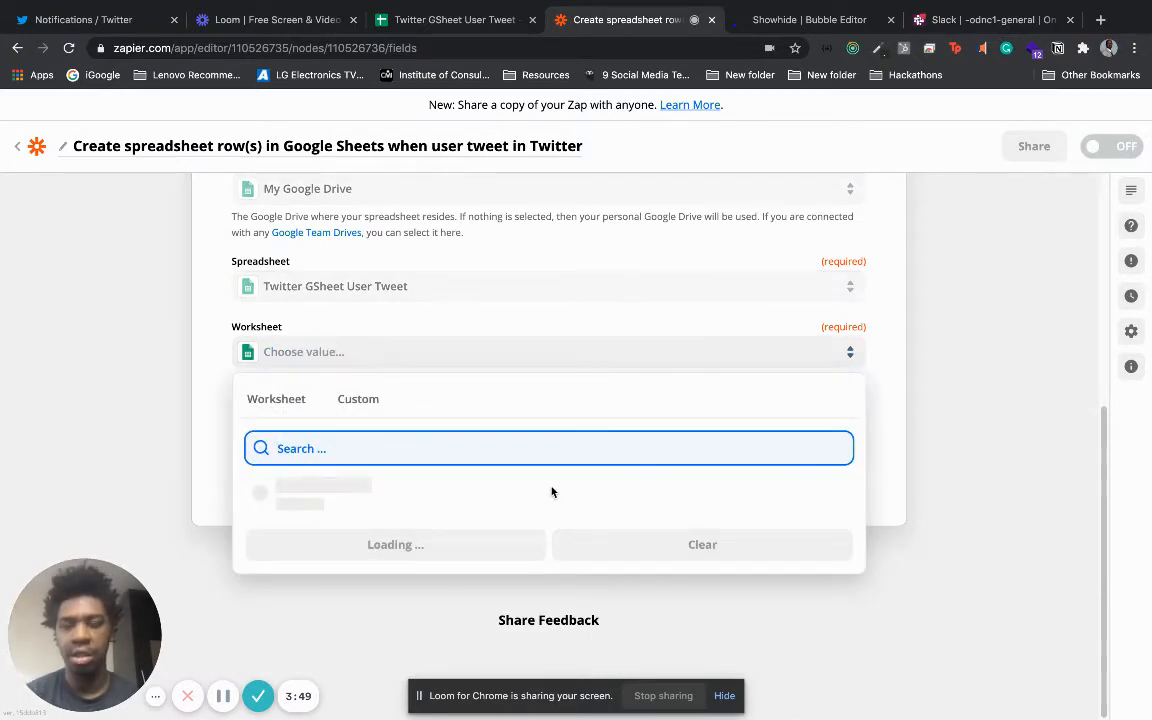
{"action": "left_click", "coordinate": [292, 406]}
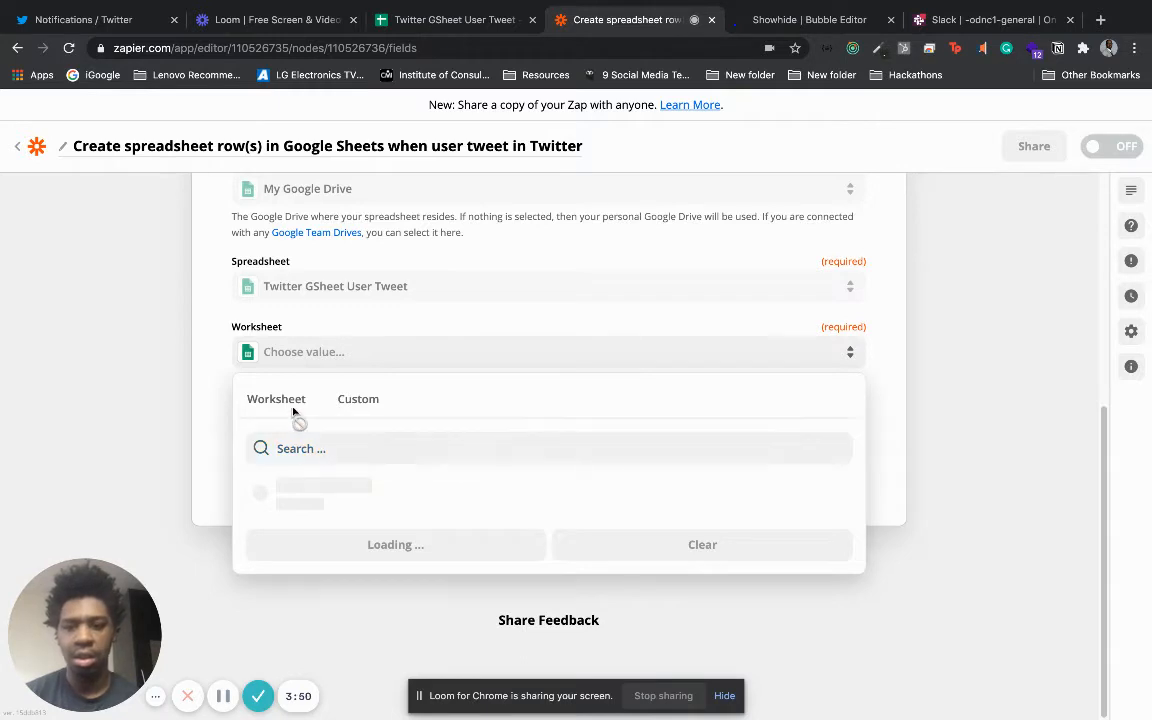
{"action": "left_click", "coordinate": [624, 318]}
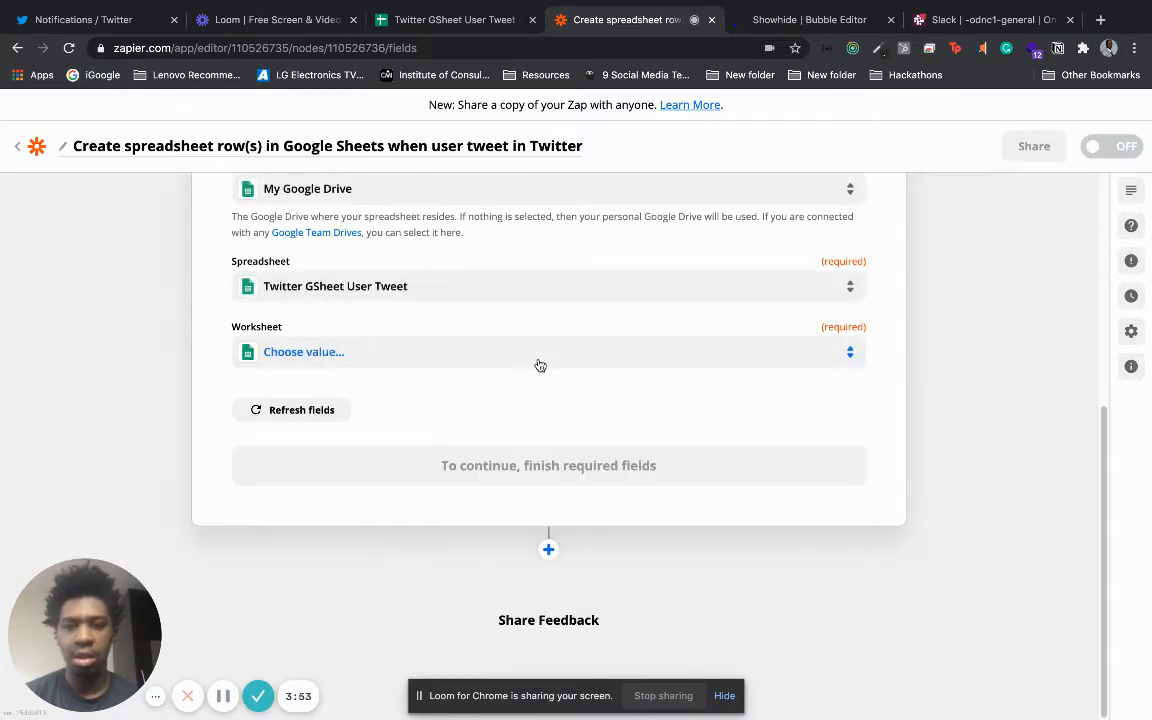
Step: Switch to Google Sheets and enter the headers User, Tweet and Time/Date in cells A1 to C1
{"action": "left_click", "coordinate": [463, 24]}
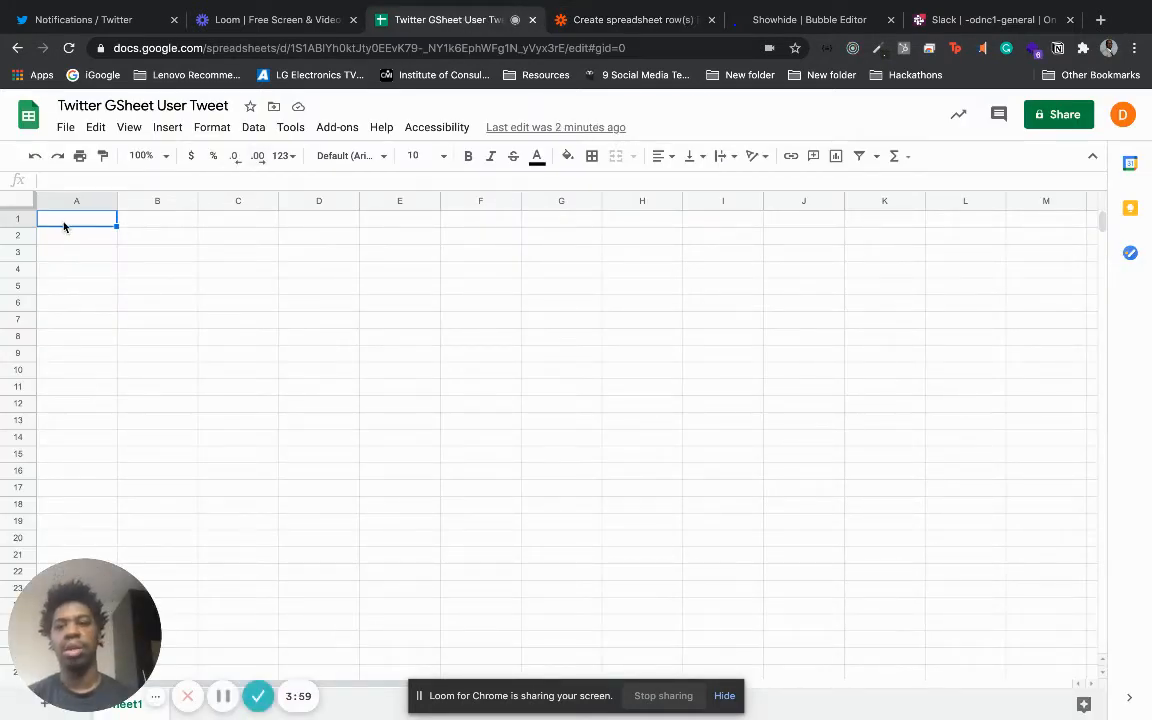
{"action": "type", "text": "uS"}
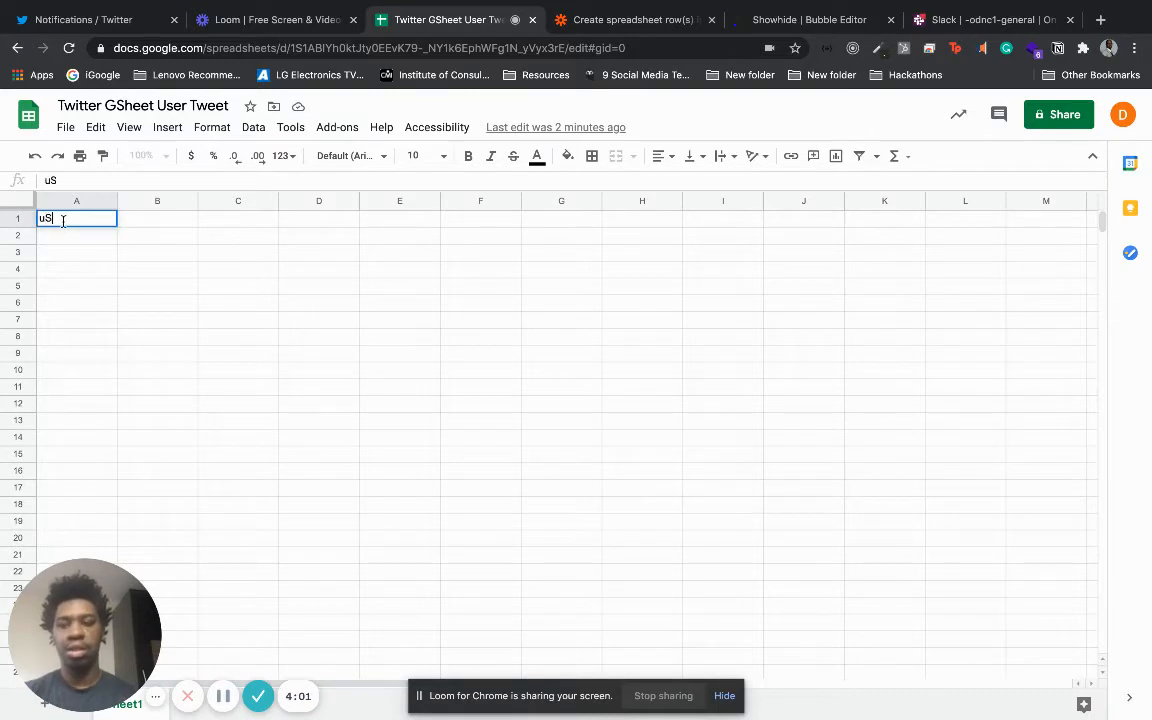
{"action": "key", "text": "BackSpace"}
{"action": "key", "text": "BackSpace"}
{"action": "type", "text": "User"}
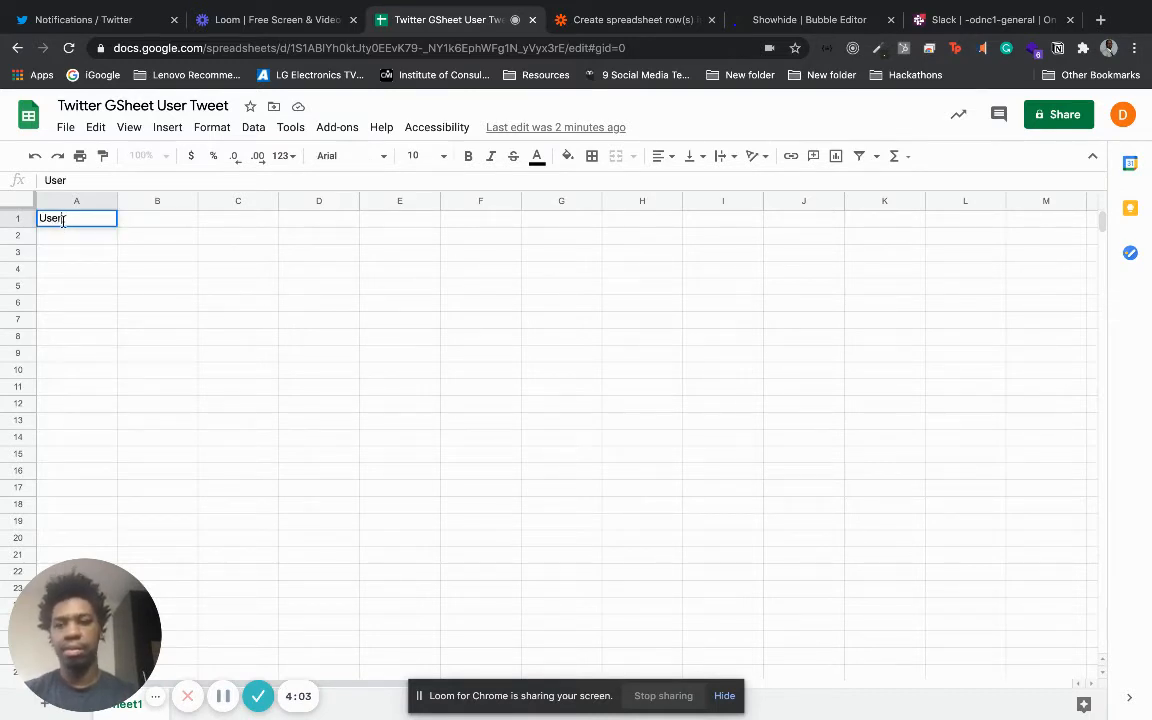
{"action": "key", "text": "Tab"}
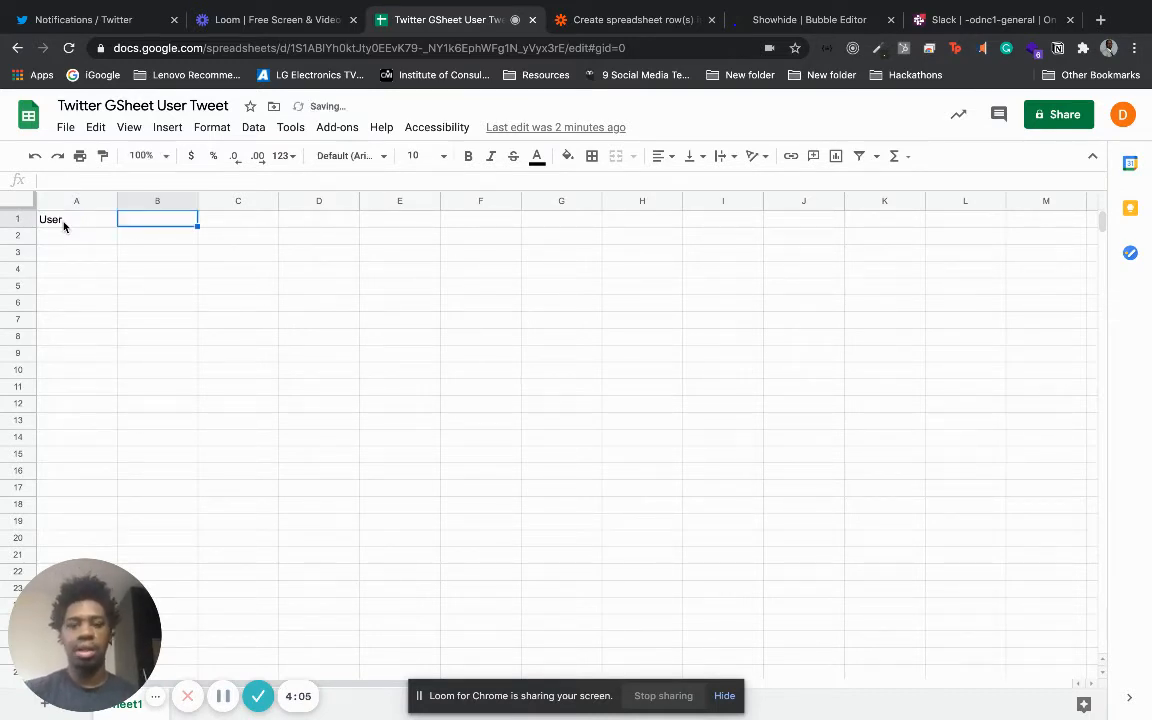
{"action": "type", "text": "Tweet"}
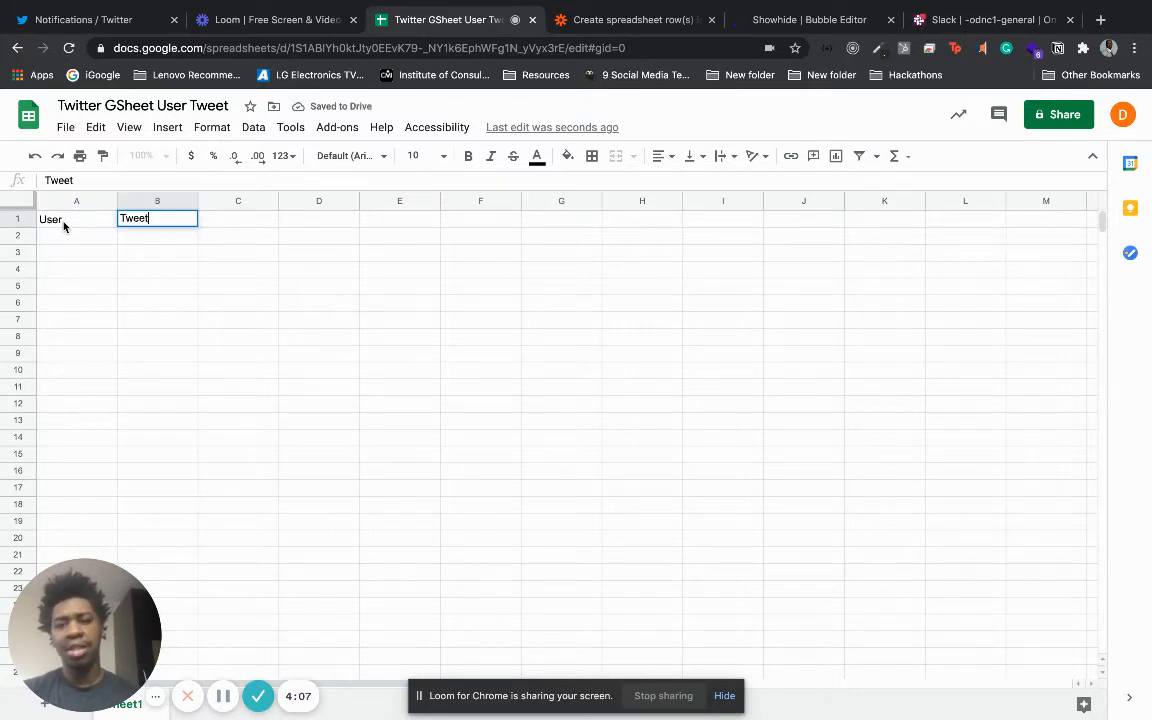
{"action": "key", "text": "Tab"}
{"action": "type", "text": "Time"}
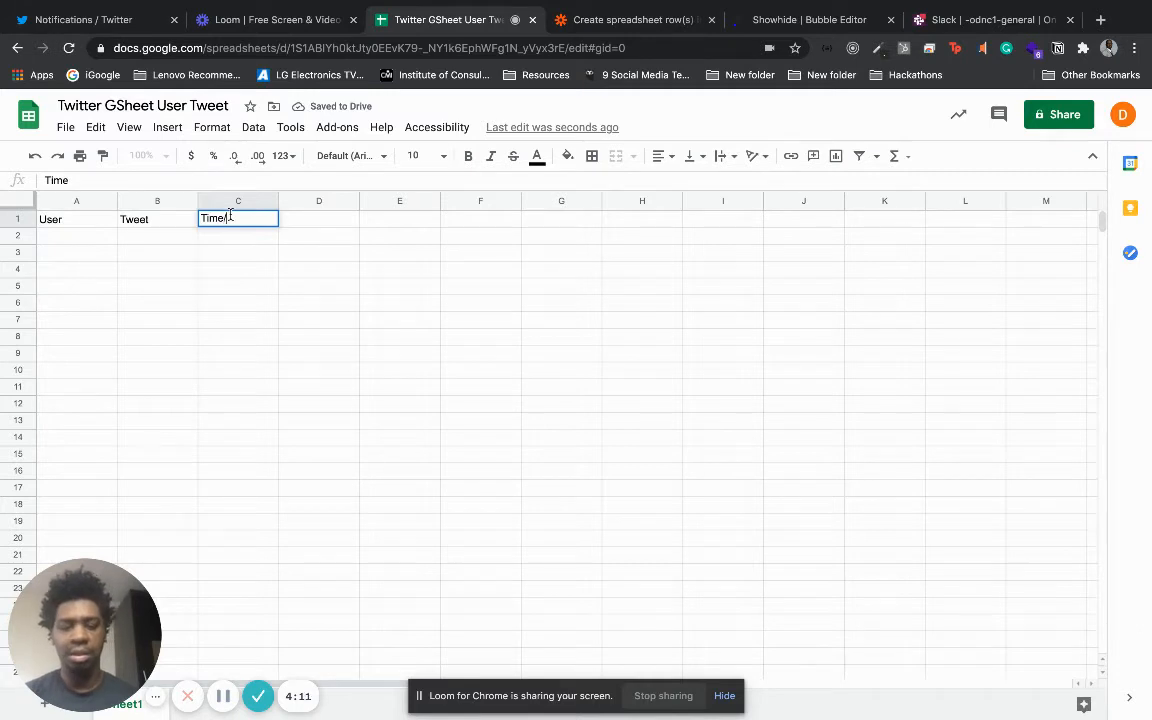
{"action": "type", "text": "/Date"}
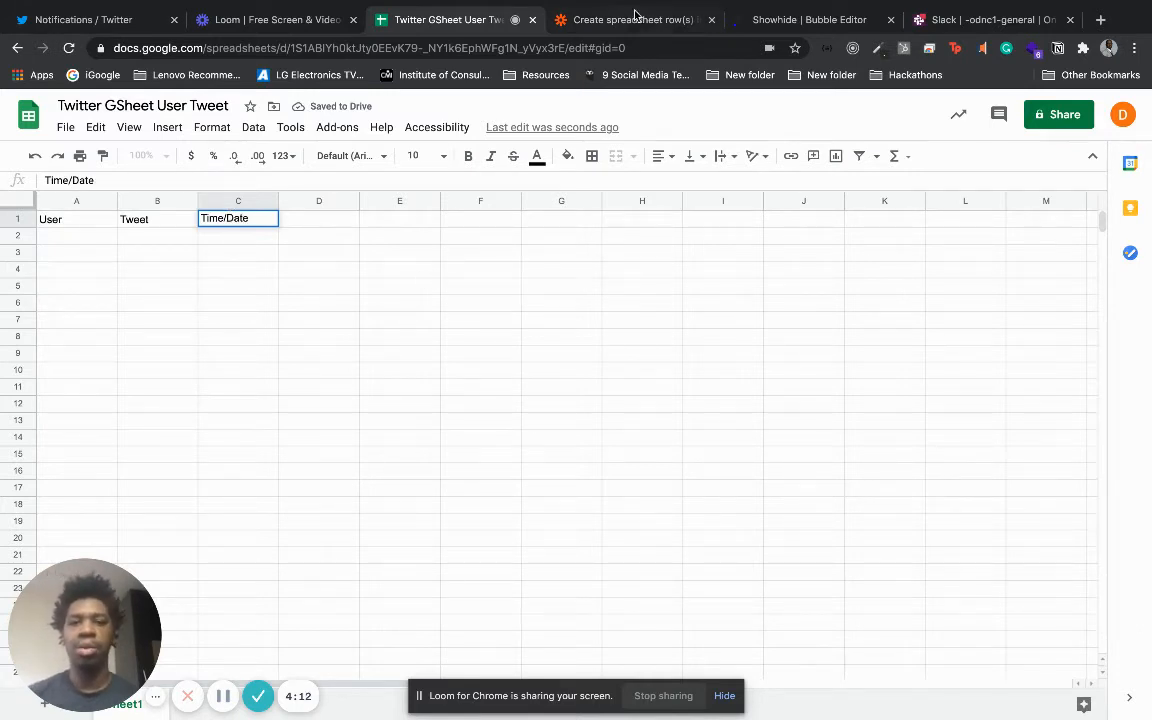
Step: Switch back to Zapier, refresh the Google Sheets action's fields and reselect My Google Drive as its drive
{"action": "left_click", "coordinate": [630, 20]}
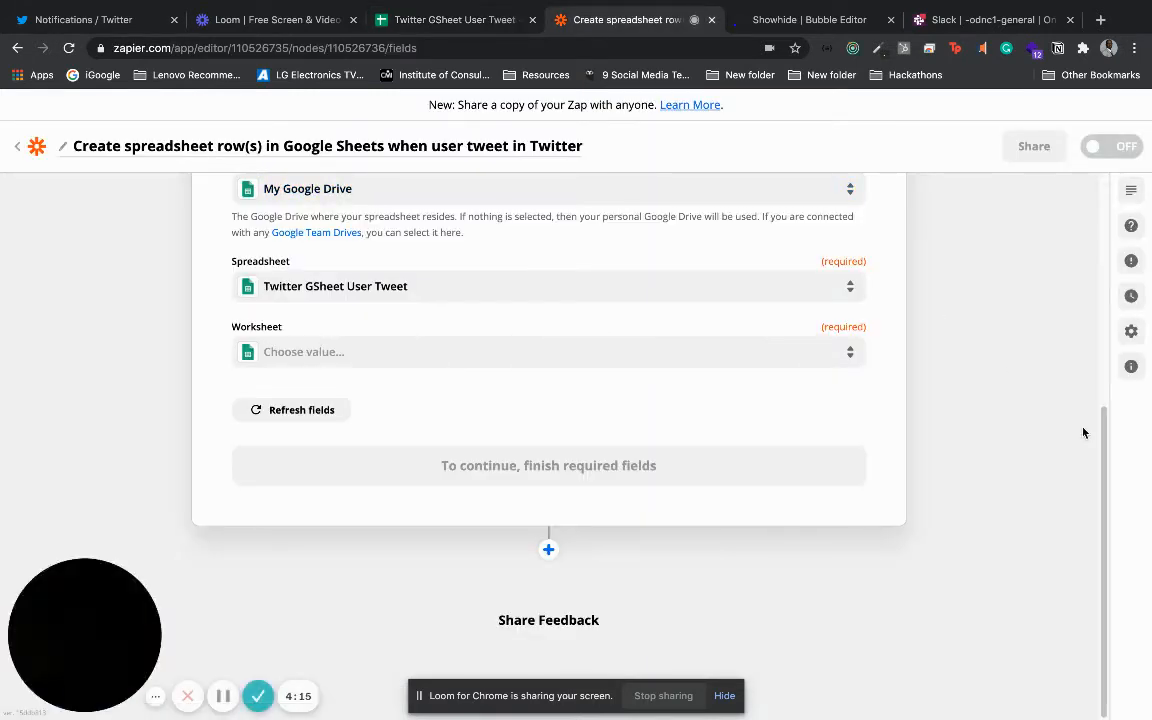
{"action": "left_click_drag", "start_coordinate": [1107, 452], "coordinate": [1098, 360]}
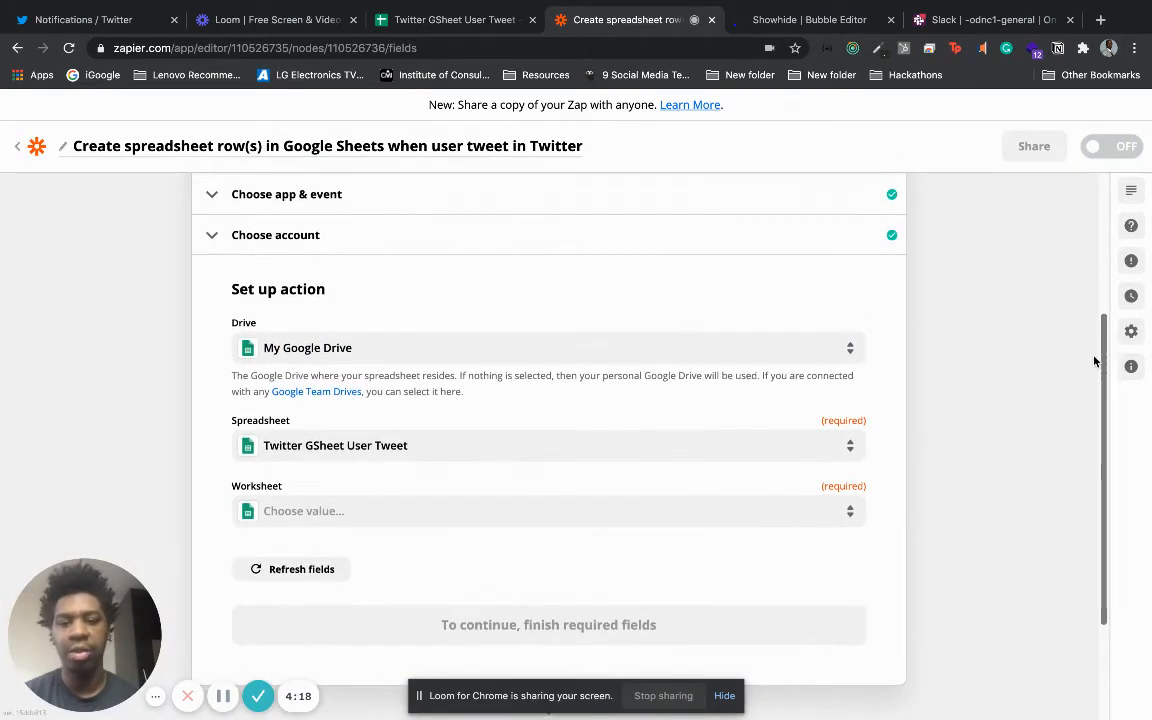
{"action": "left_click", "coordinate": [286, 569]}
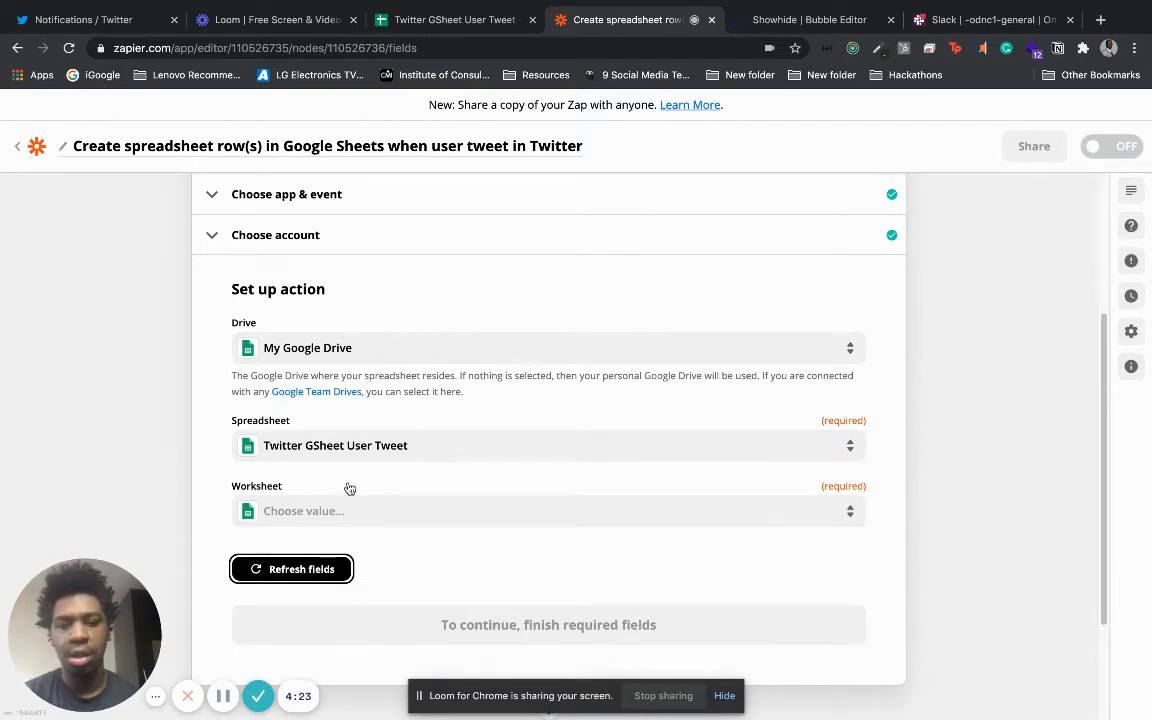
{"action": "left_click", "coordinate": [313, 567]}
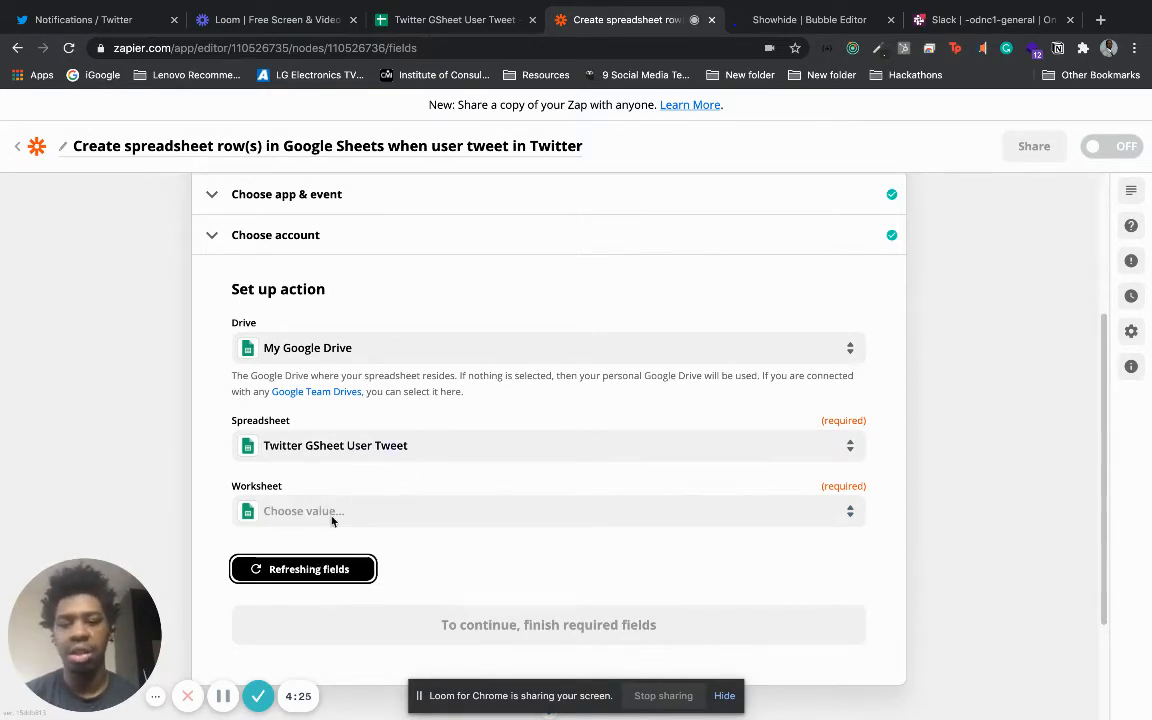
{"action": "left_click", "coordinate": [424, 348]}
{"action": "left_click", "coordinate": [368, 479]}
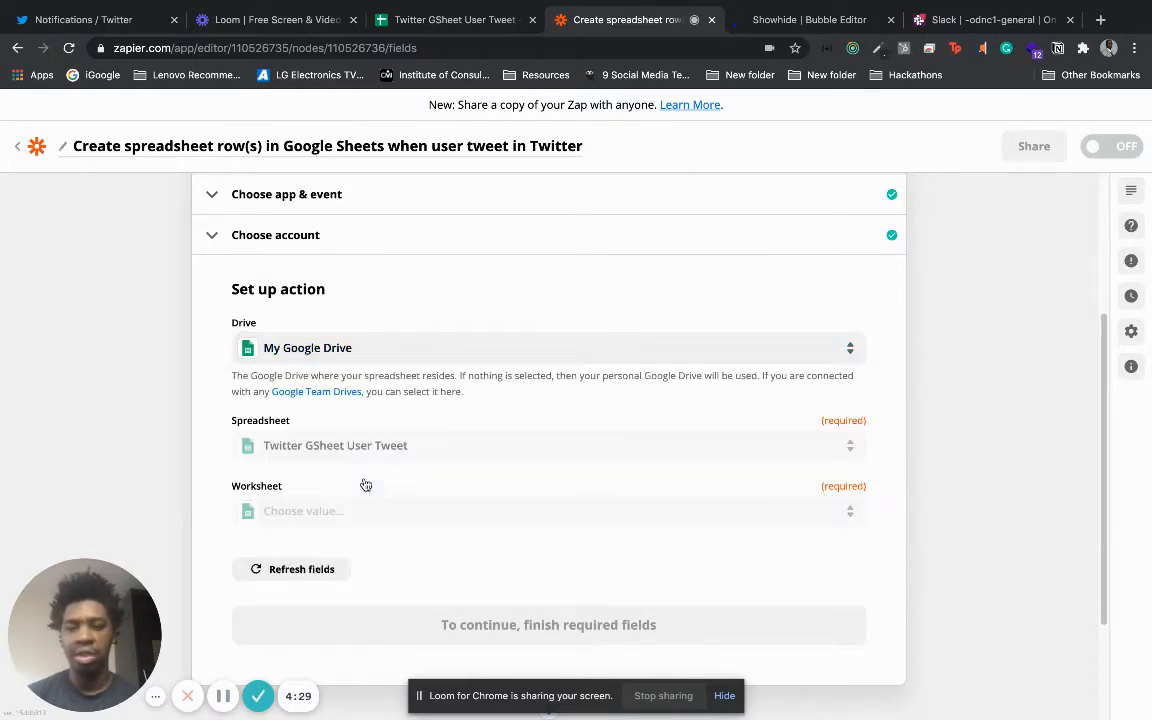
Step: Reselect Twitter GSheet User Tweet as the action's spreadsheet and set its worksheet to Sheet1
{"action": "left_click", "coordinate": [398, 449]}
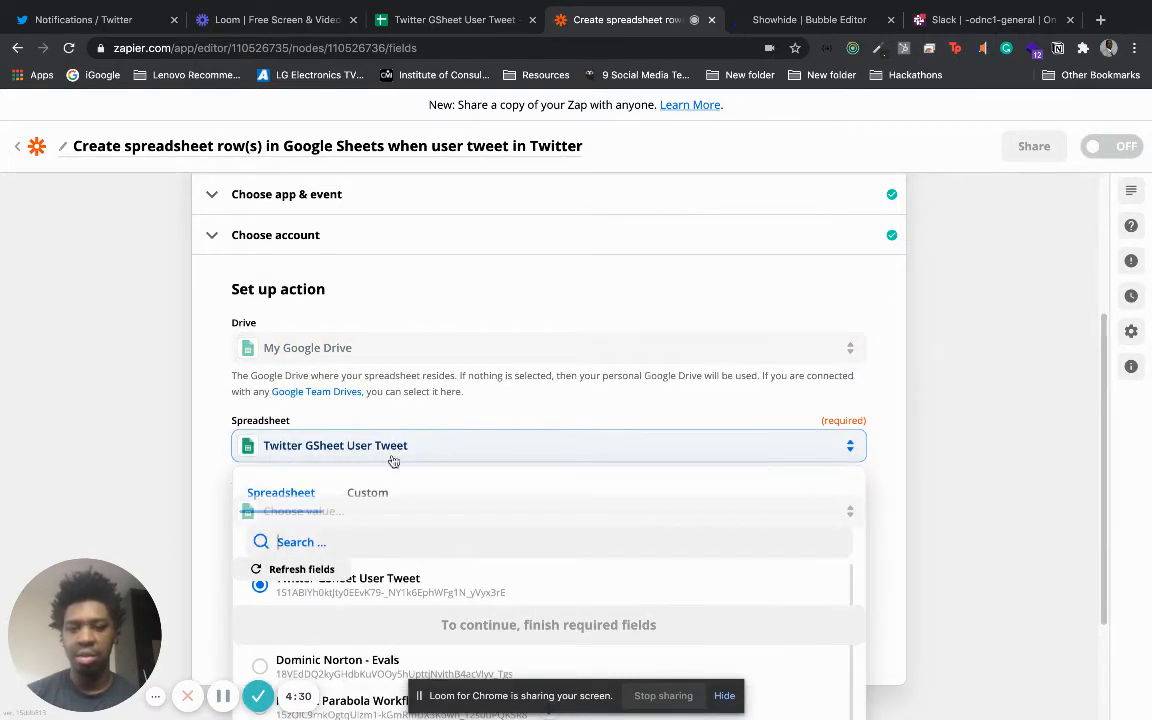
{"action": "left_click", "coordinate": [361, 581]}
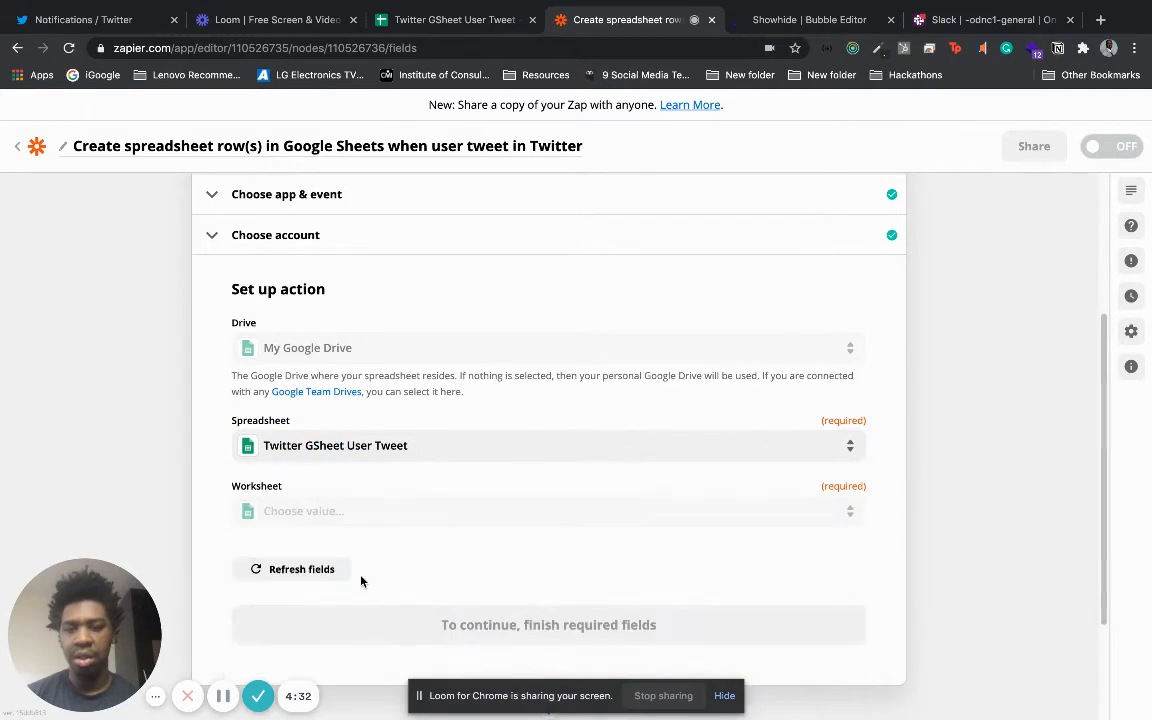
{"action": "left_click", "coordinate": [380, 515]}
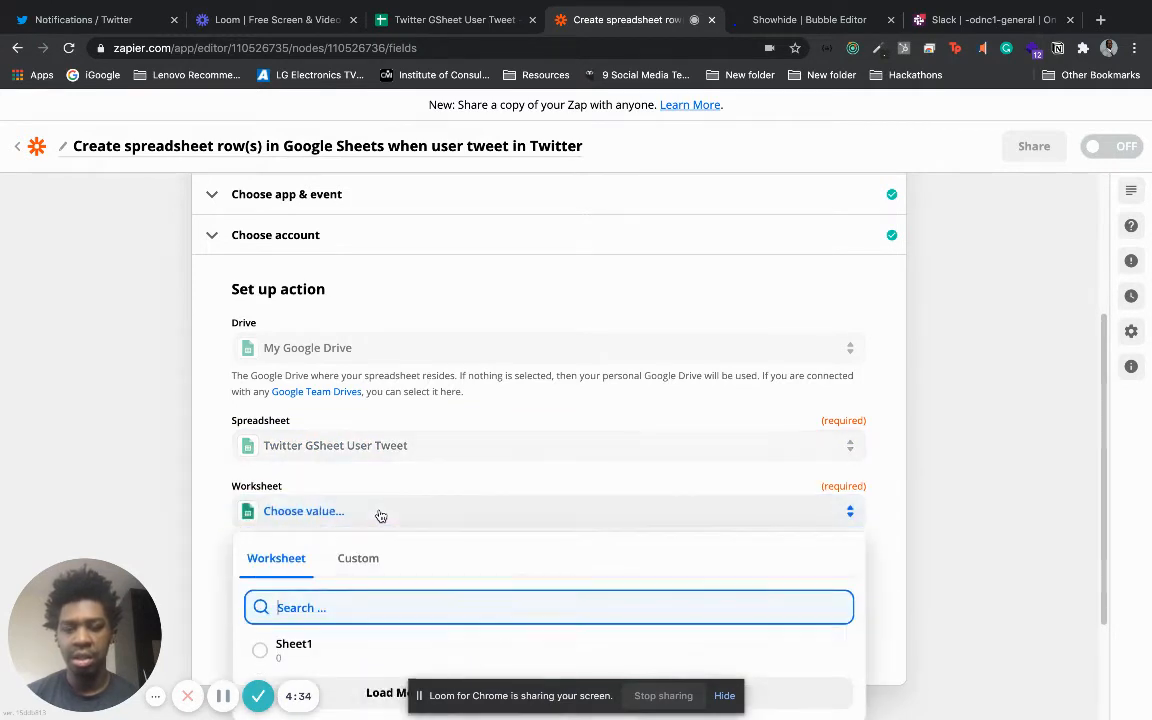
{"action": "left_click", "coordinate": [309, 652]}
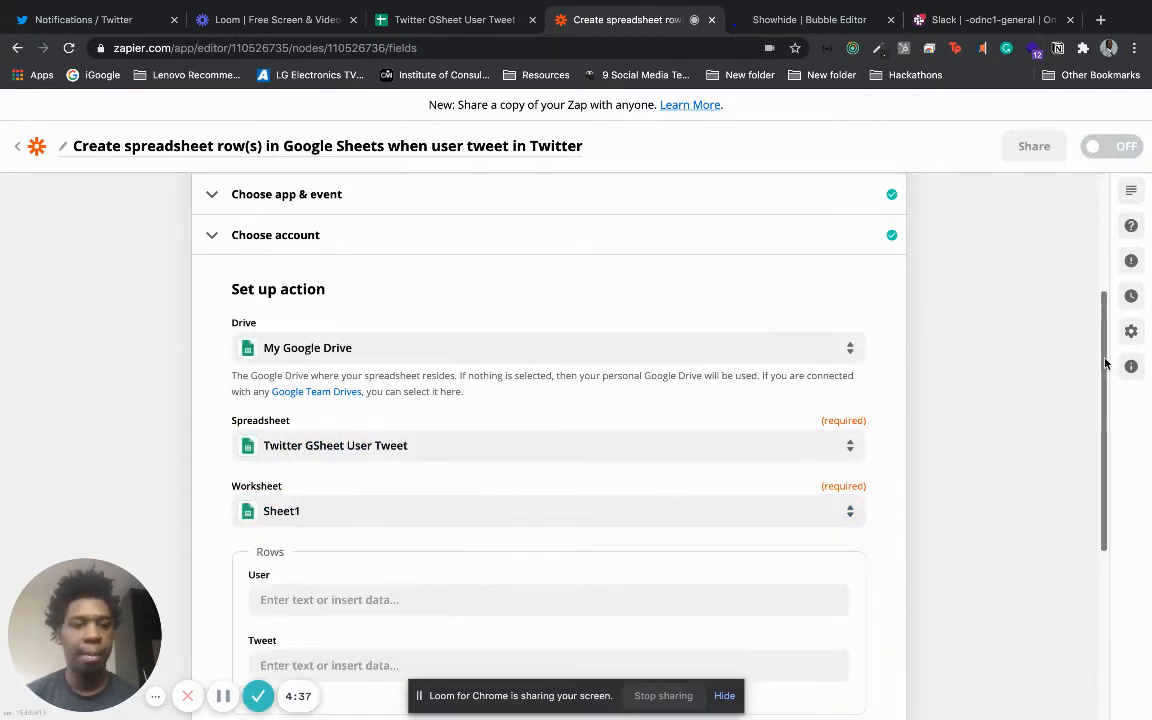
Step: Map the row's User field to the Twitter trigger's User Name and its Tweet field to the trigger's Text
{"action": "scroll", "coordinate": [1090, 380], "scroll_direction": "down", "scroll_amount": 3}
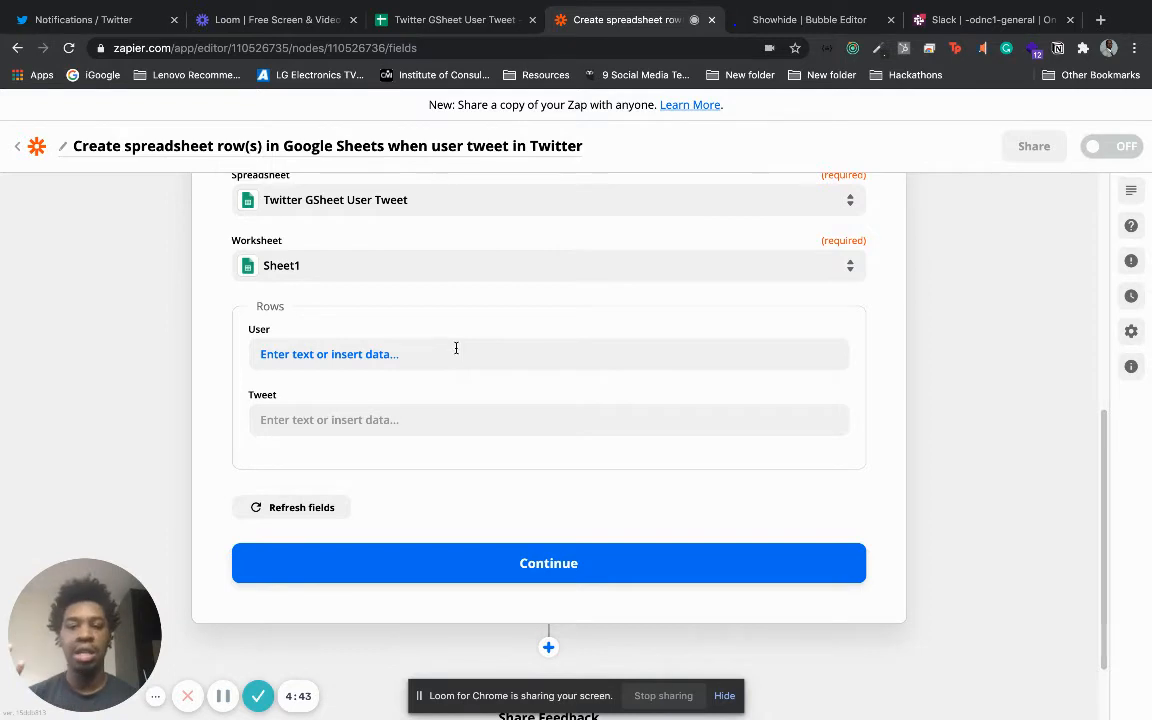
{"action": "left_click", "coordinate": [456, 348]}
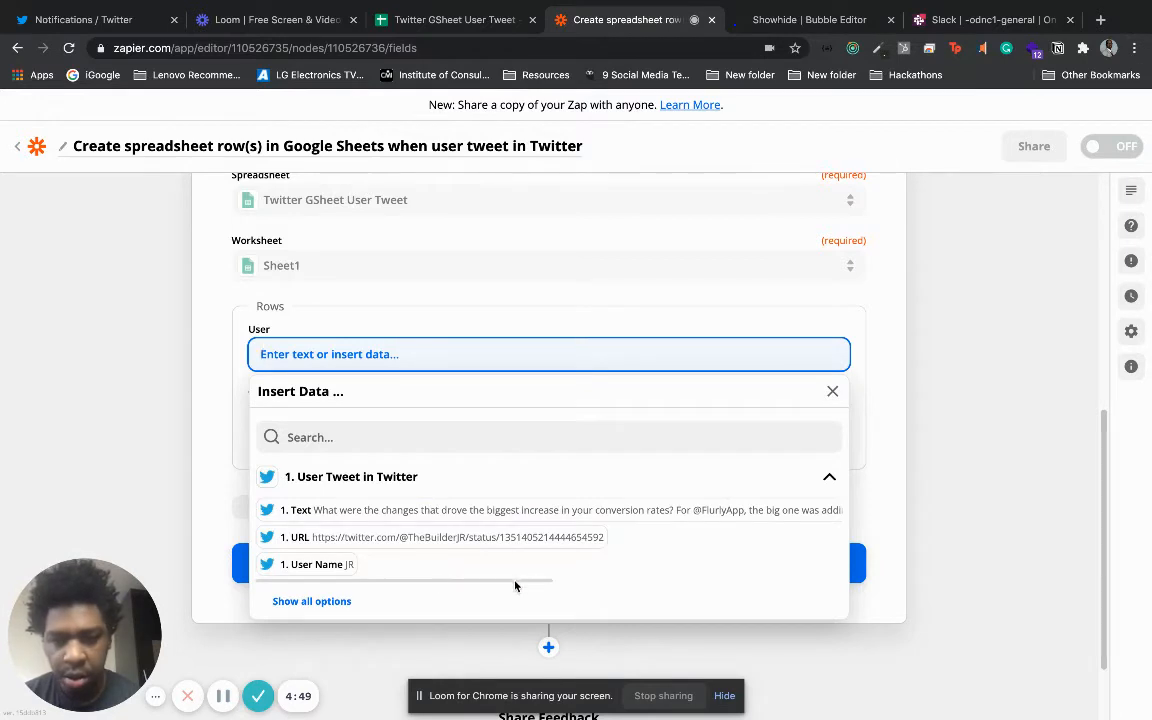
{"action": "left_click", "coordinate": [340, 566]}
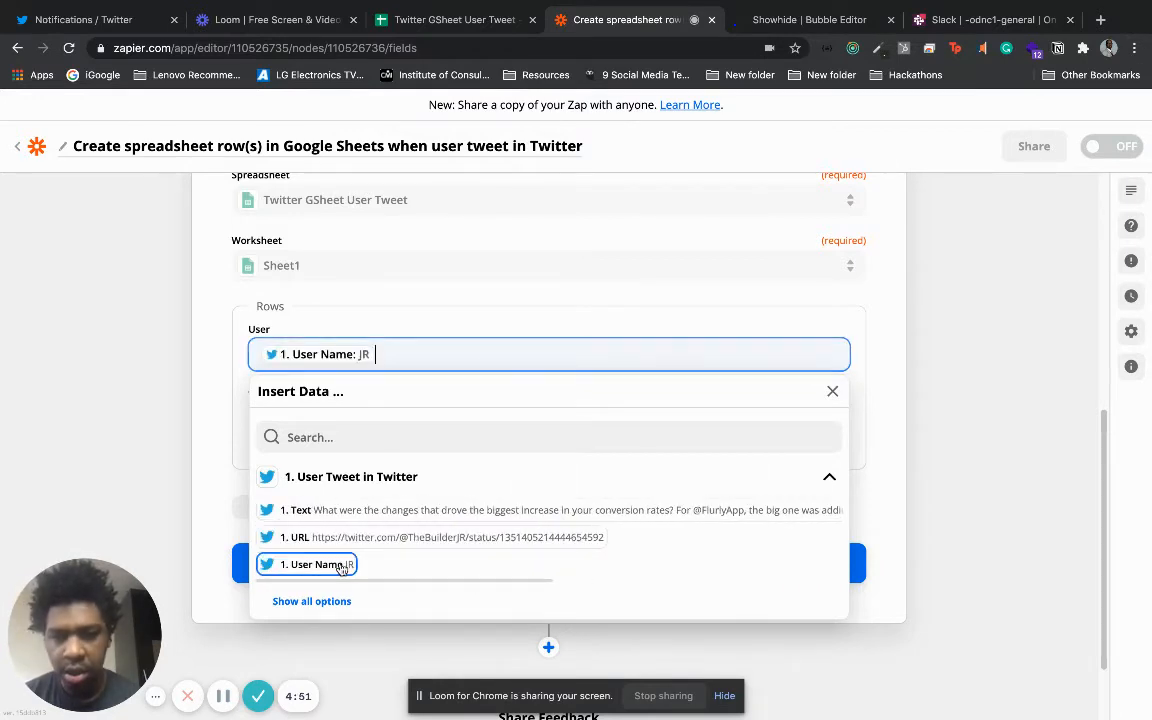
{"action": "left_click", "coordinate": [208, 462]}
{"action": "left_click", "coordinate": [327, 421]}
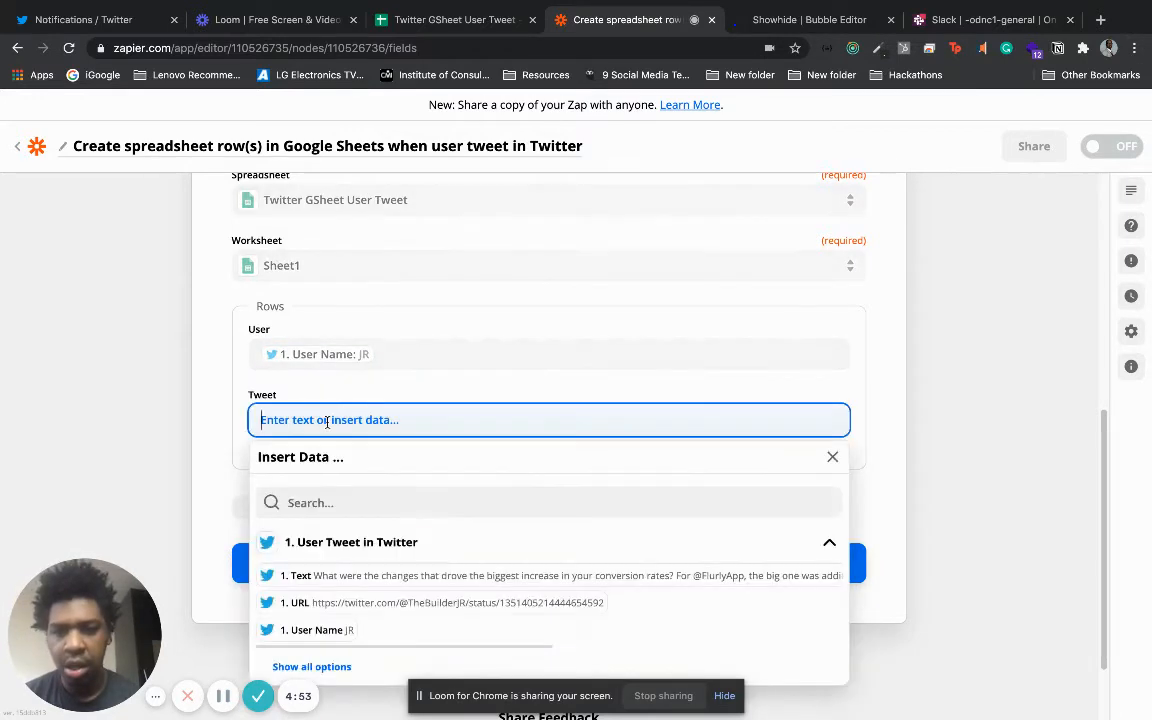
{"action": "left_click", "coordinate": [403, 578]}
{"action": "left_click", "coordinate": [113, 430]}
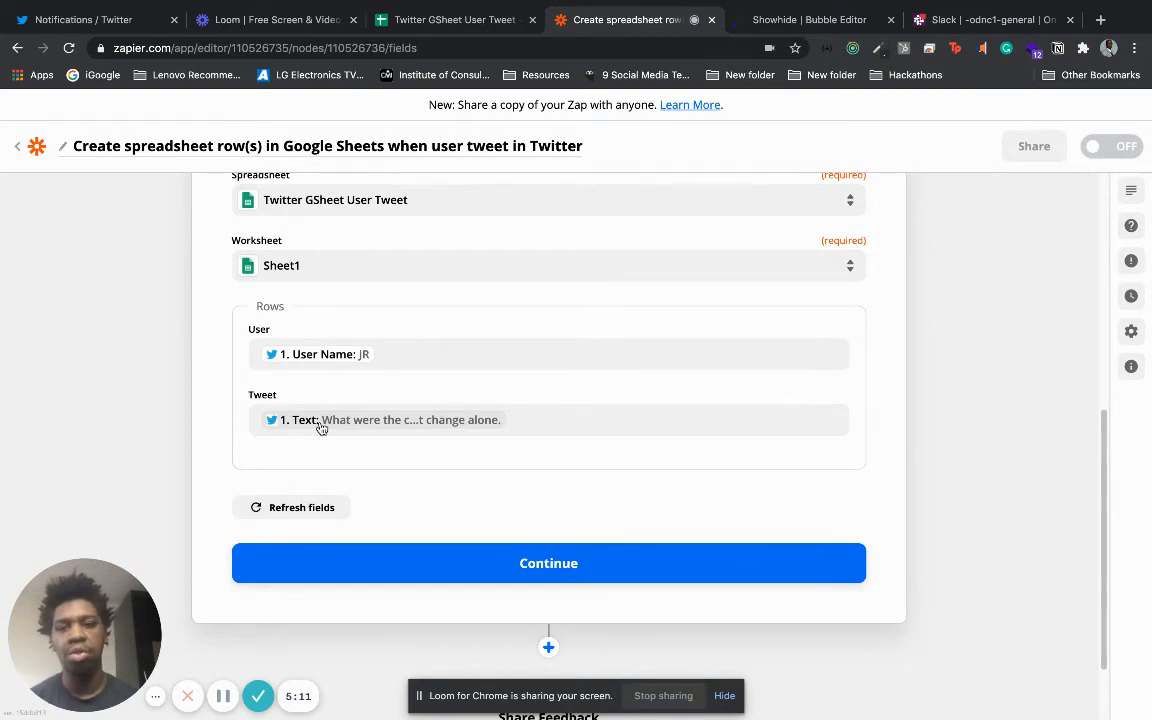
Step: Continue to the action test, send the test row to Google Sheets, and check cells A2 and B2 in the spreadsheet
{"action": "left_click", "coordinate": [524, 566]}
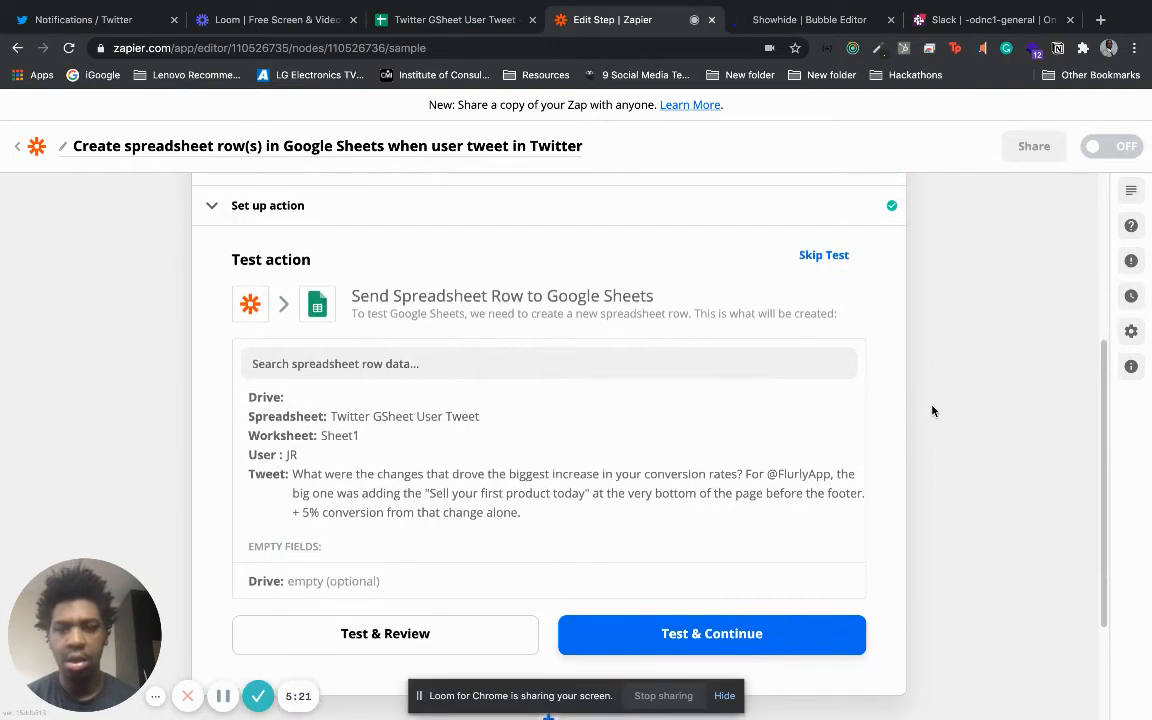
{"action": "left_click", "coordinate": [631, 636]}
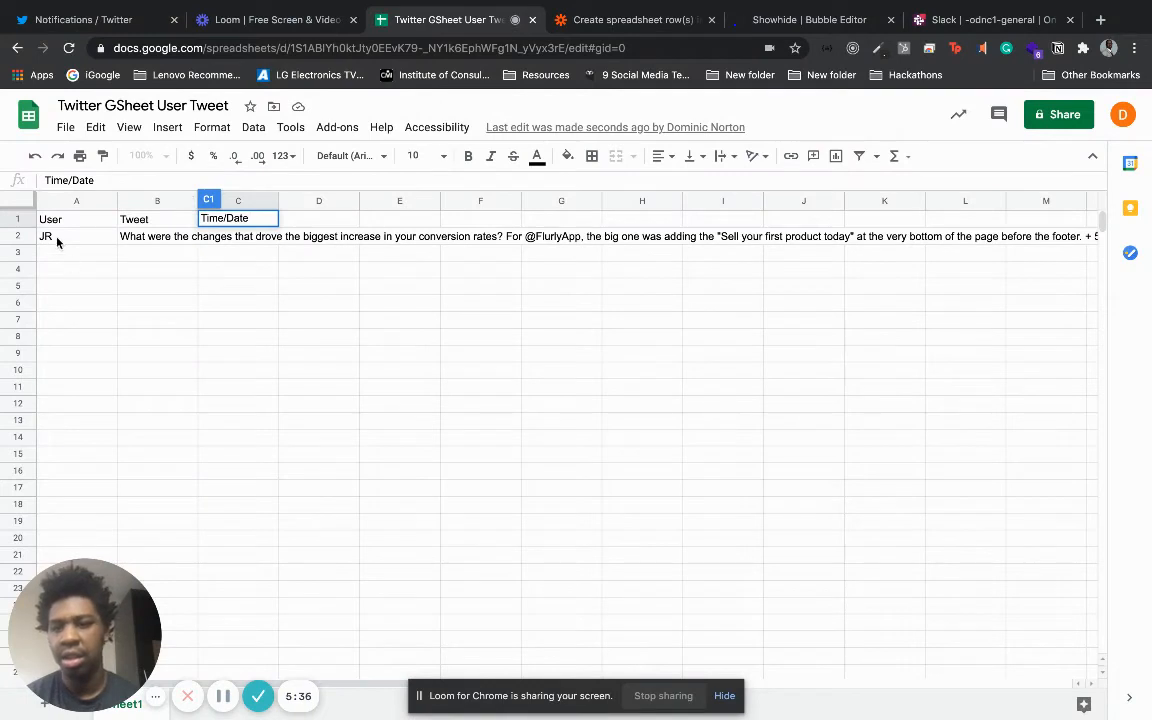
{"action": "left_click", "coordinate": [54, 240]}
{"action": "left_click", "coordinate": [150, 237]}
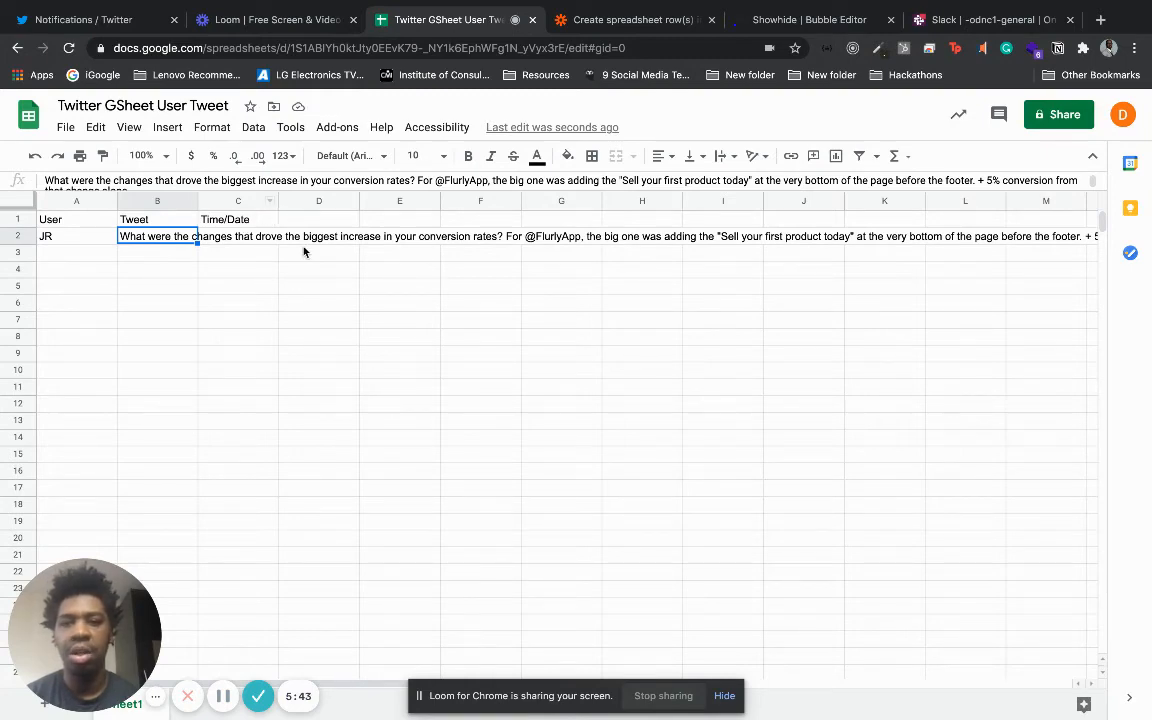
Step: Return to Zapier and open the account's Zaps list in a new browser tab beside the Zap editor
{"action": "left_click", "coordinate": [615, 20]}
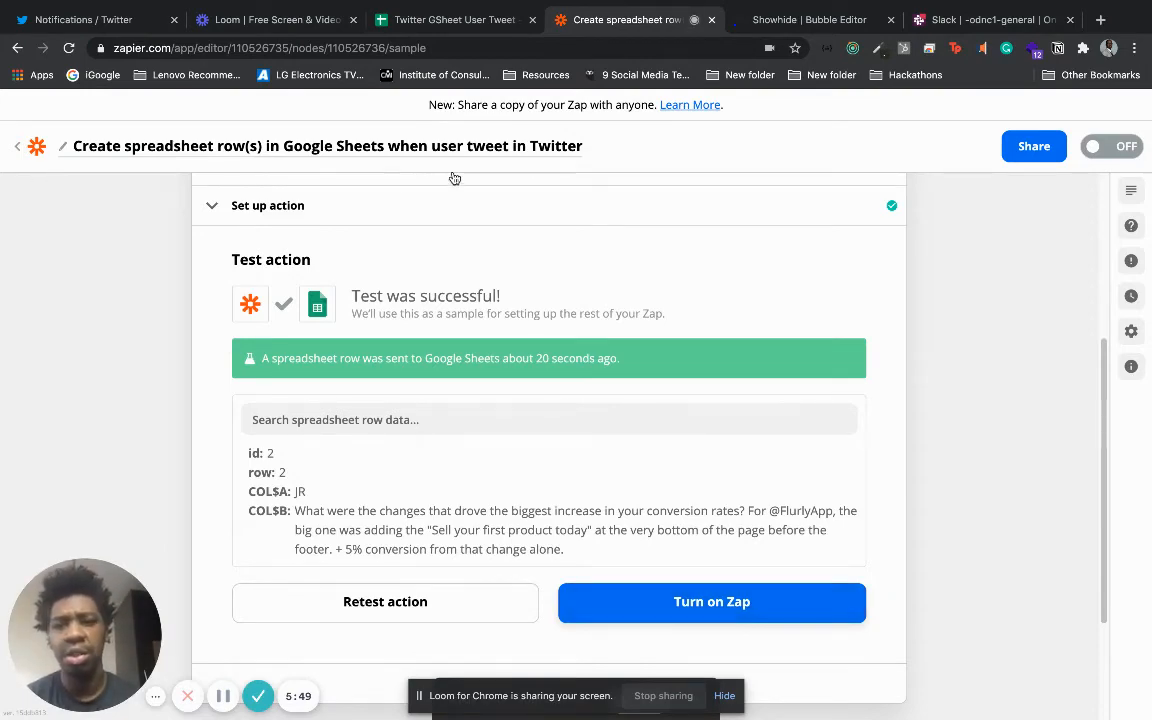
{"action": "scroll", "coordinate": [1061, 330], "scroll_direction": "down", "scroll_amount": 2}
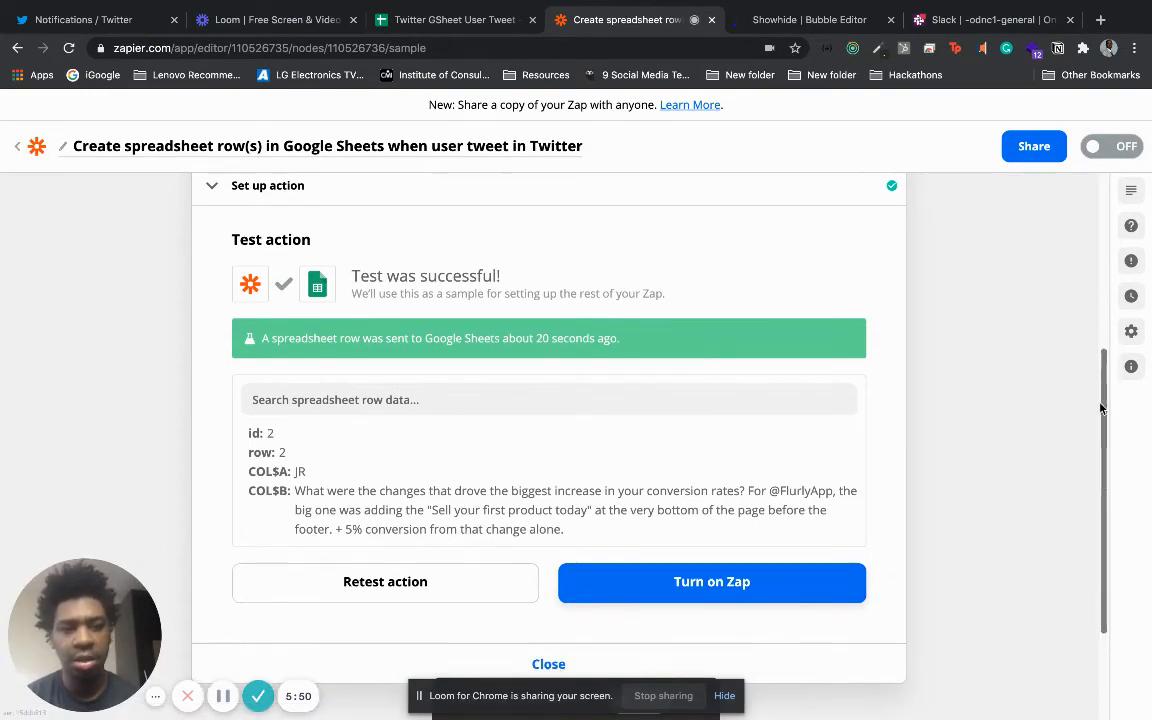
{"action": "scroll", "coordinate": [1075, 280], "scroll_direction": "up", "scroll_amount": 4}
{"action": "scroll", "coordinate": [1082, 233], "scroll_direction": "up", "scroll_amount": 1}
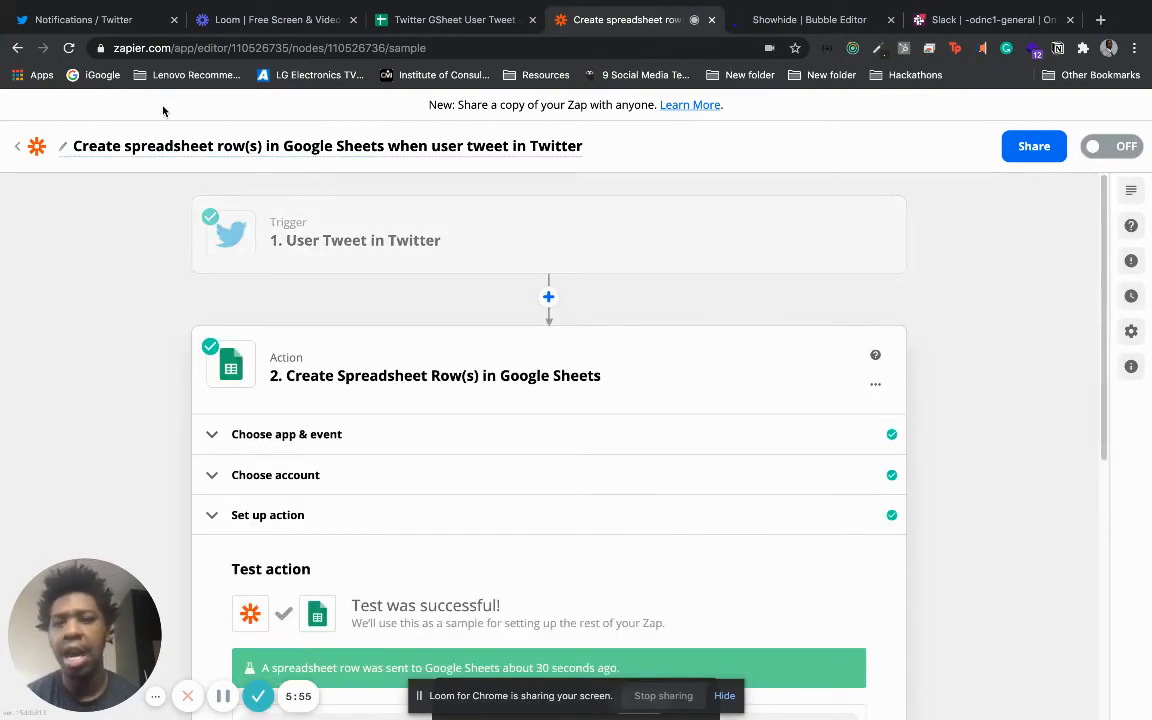
{"action": "left_click", "coordinate": [1100, 20]}
{"action": "left_click_drag", "start_coordinate": [1005, 28], "coordinate": [695, 30]}
{"action": "type", "text": "zap"}
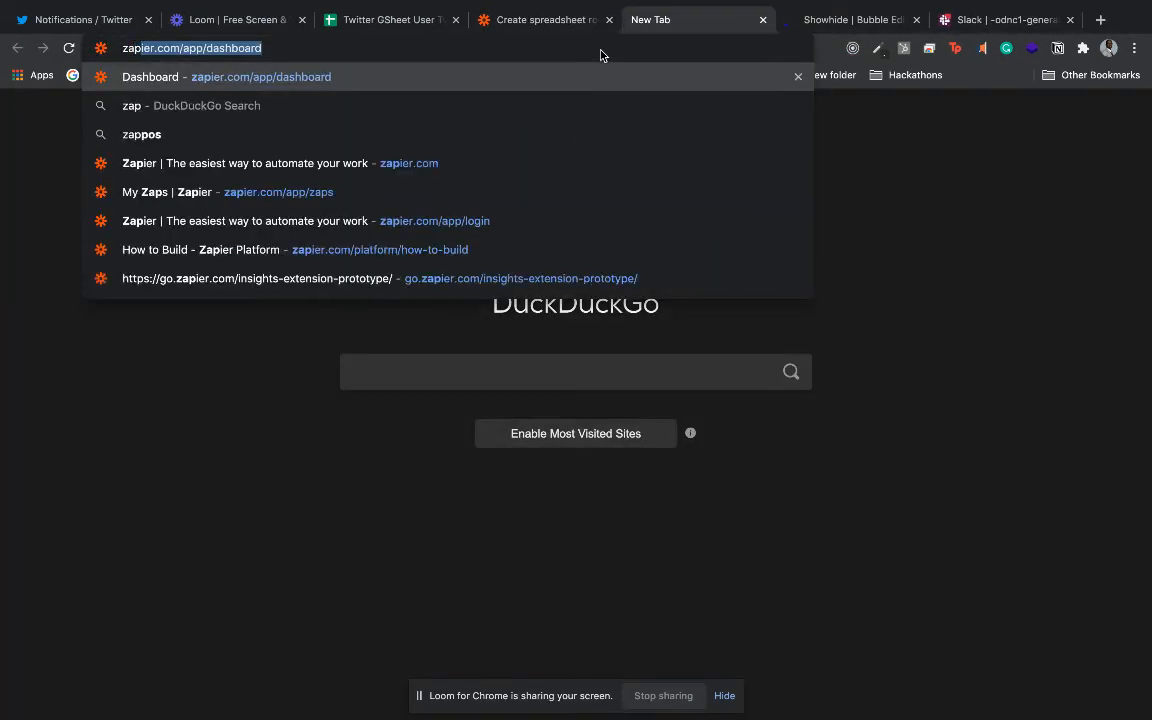
{"action": "key", "text": "Return"}
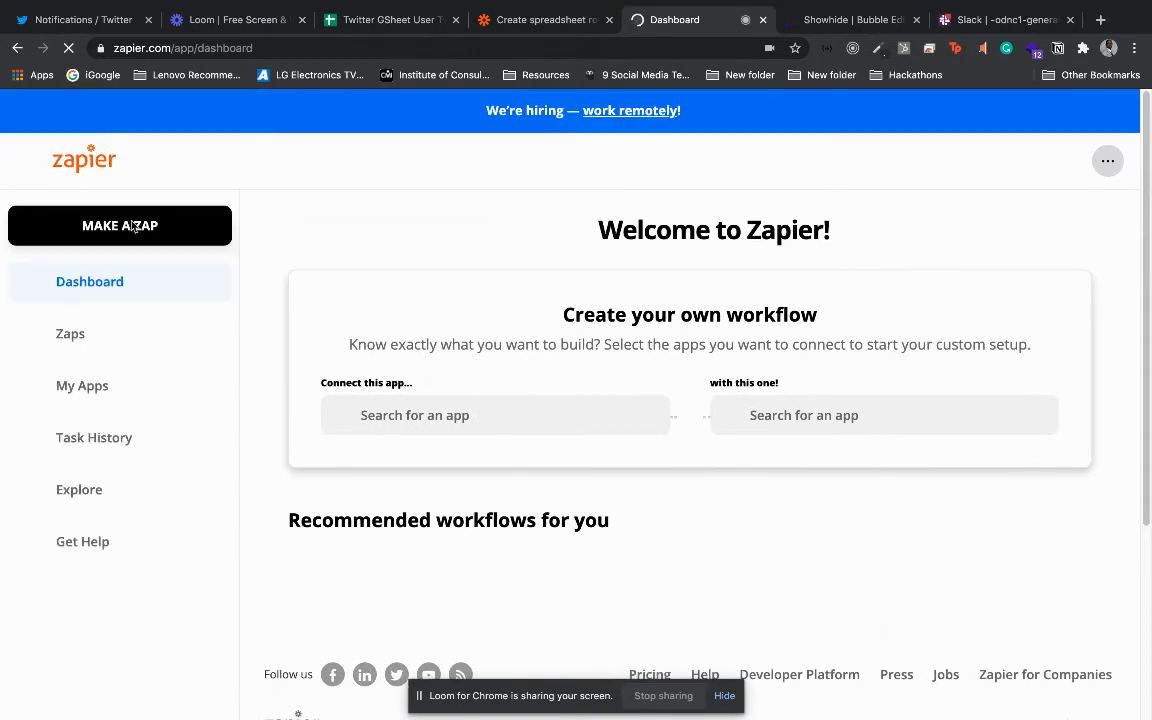
{"action": "left_click", "coordinate": [94, 344]}
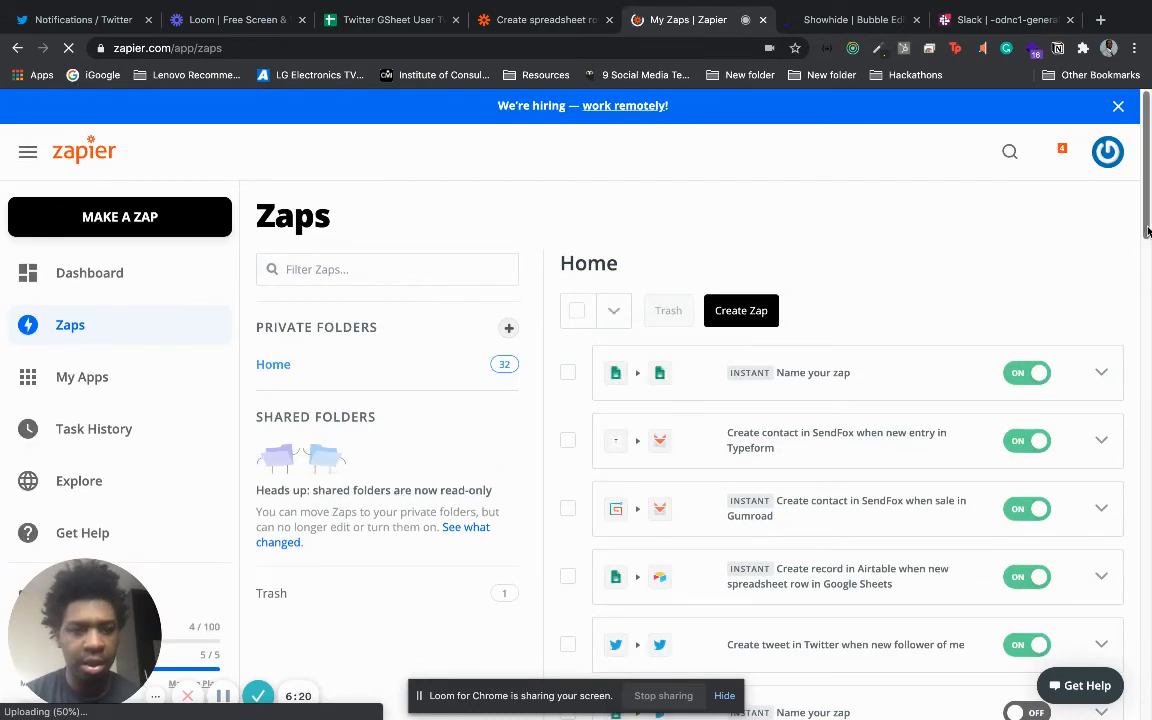
Step: Turn off the Zap "Create tweet in Twitter when new follower of me" and trash the switched-off Google Sheets-to-Twitter Zap "Name your zap"
{"action": "scroll", "coordinate": [1104, 320], "scroll_direction": "down", "scroll_amount": 3}
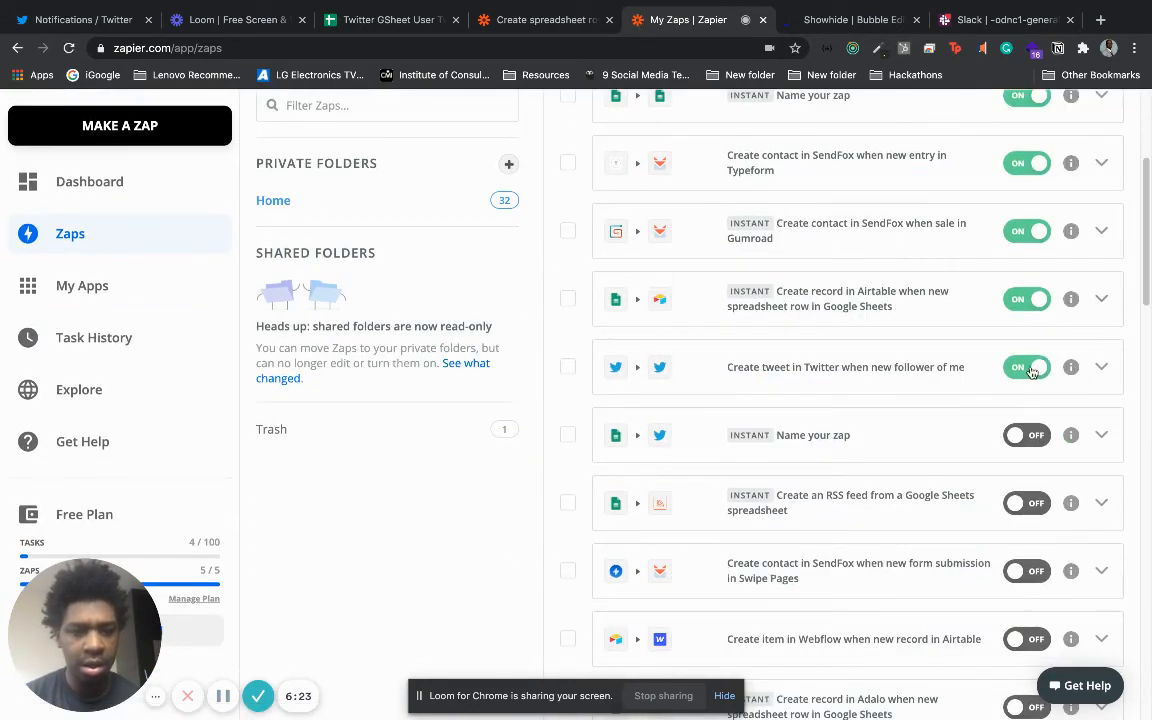
{"action": "left_click", "coordinate": [1030, 368]}
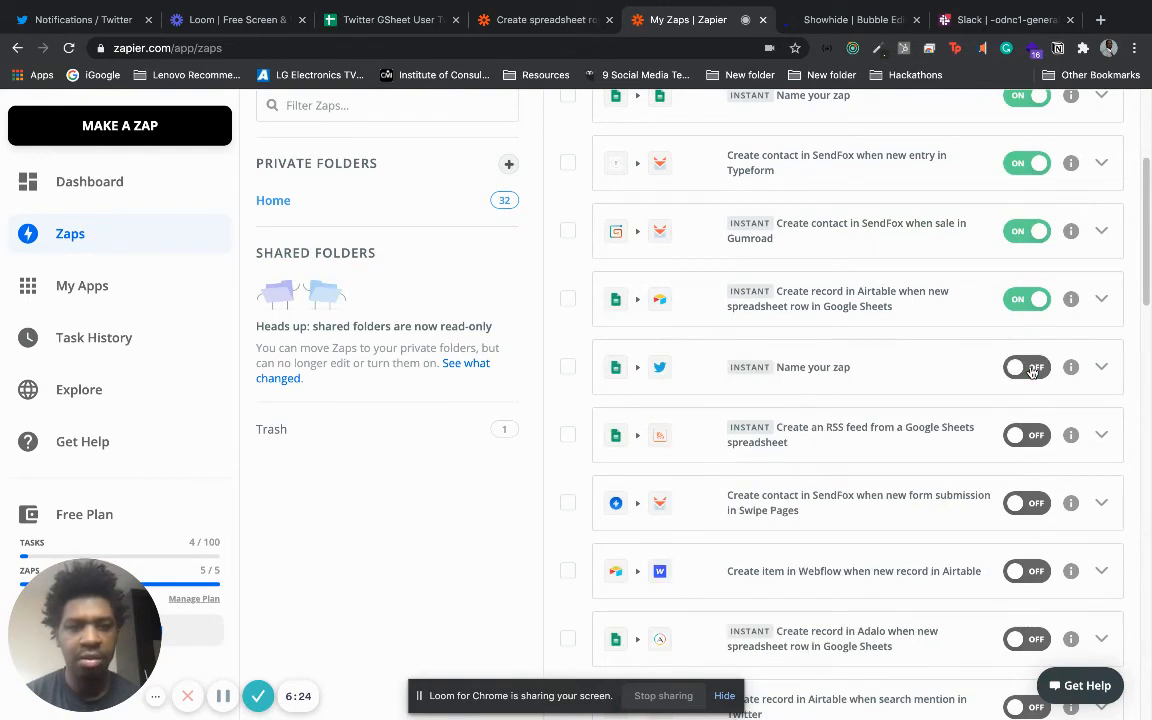
{"action": "left_click", "coordinate": [1101, 367]}
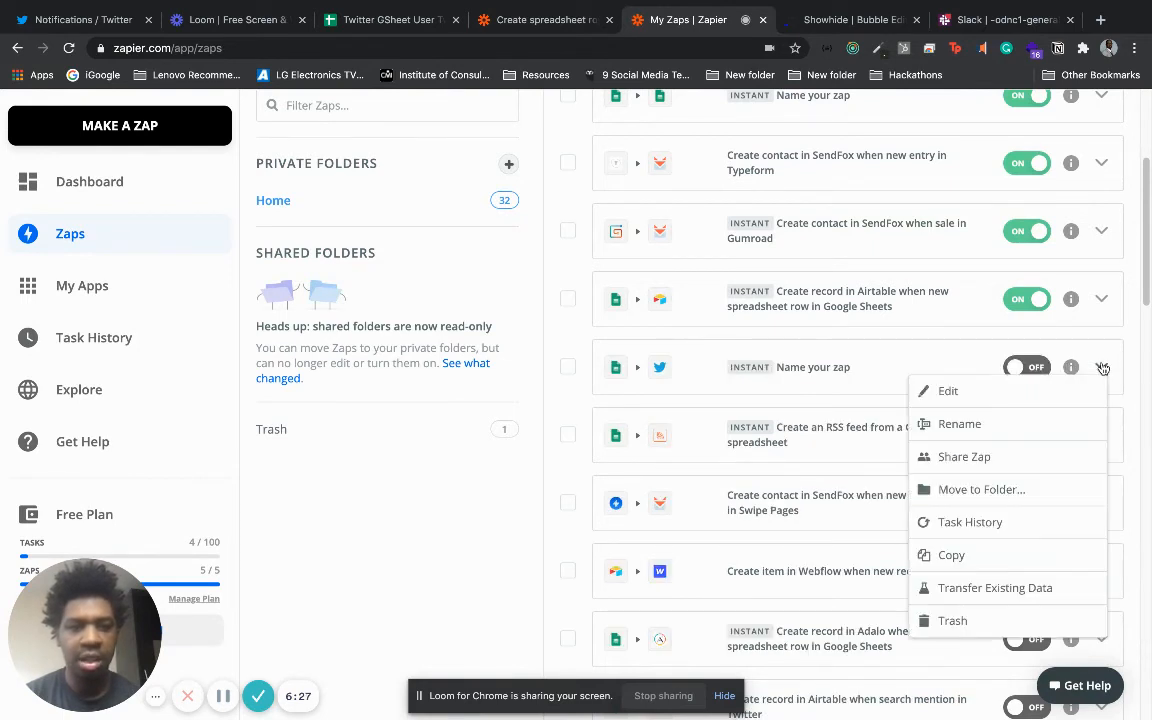
{"action": "left_click", "coordinate": [970, 630]}
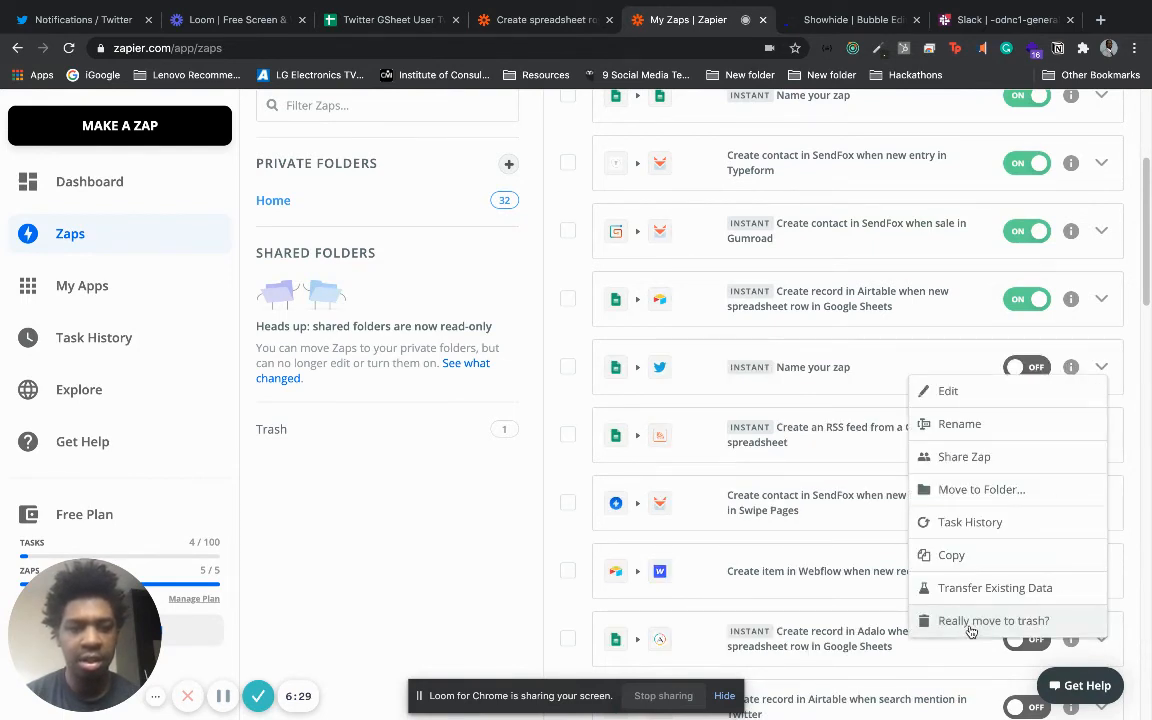
{"action": "left_click", "coordinate": [970, 630]}
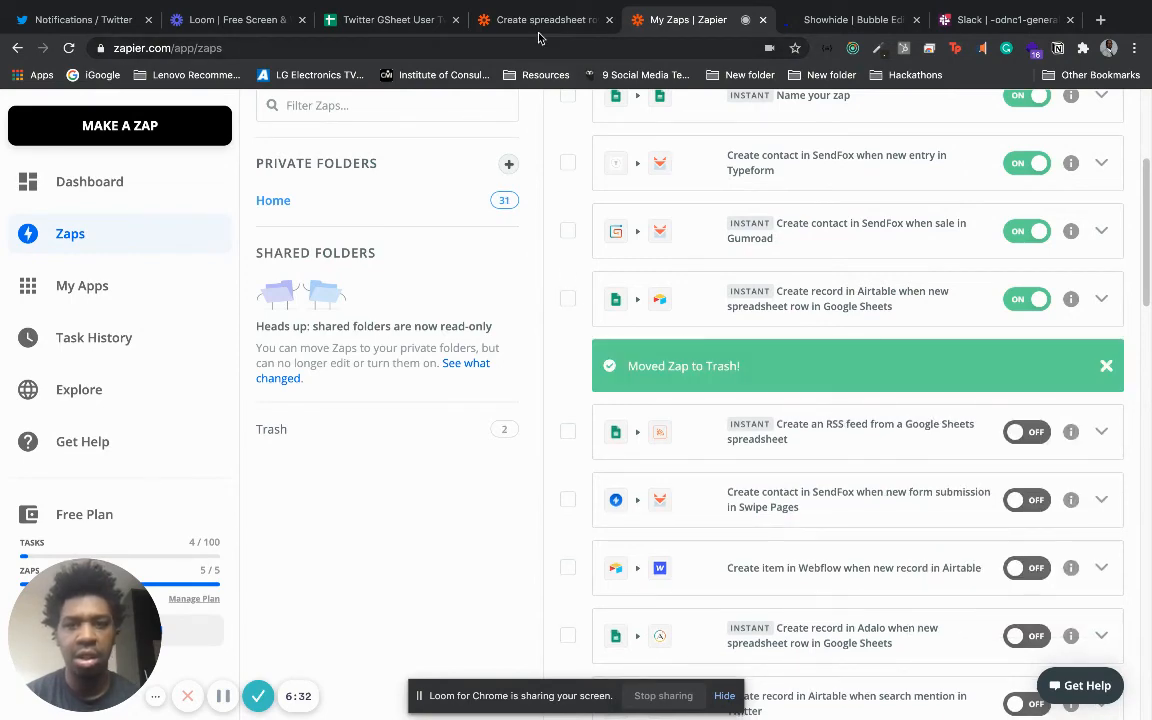
Step: Return to the Zap editor, turn on the Twitter-to-Google Sheets Zap and dismiss the offer to share a copy
{"action": "left_click", "coordinate": [488, 24]}
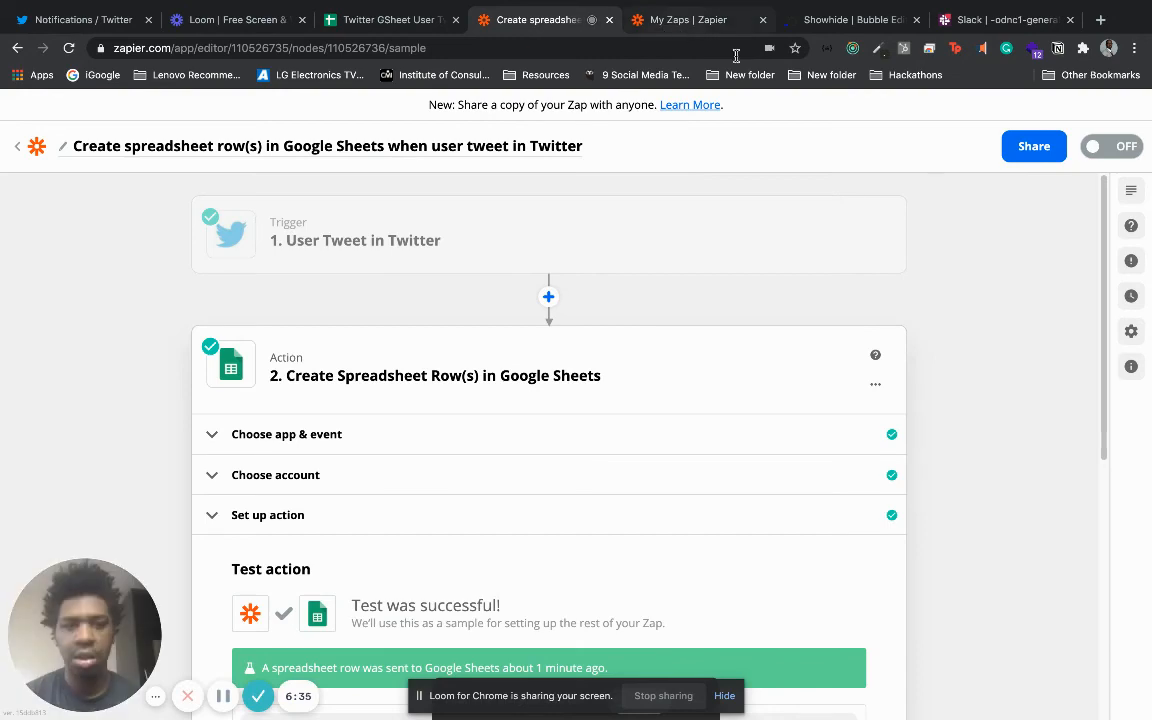
{"action": "left_click_drag", "start_coordinate": [1104, 282], "coordinate": [1090, 465]}
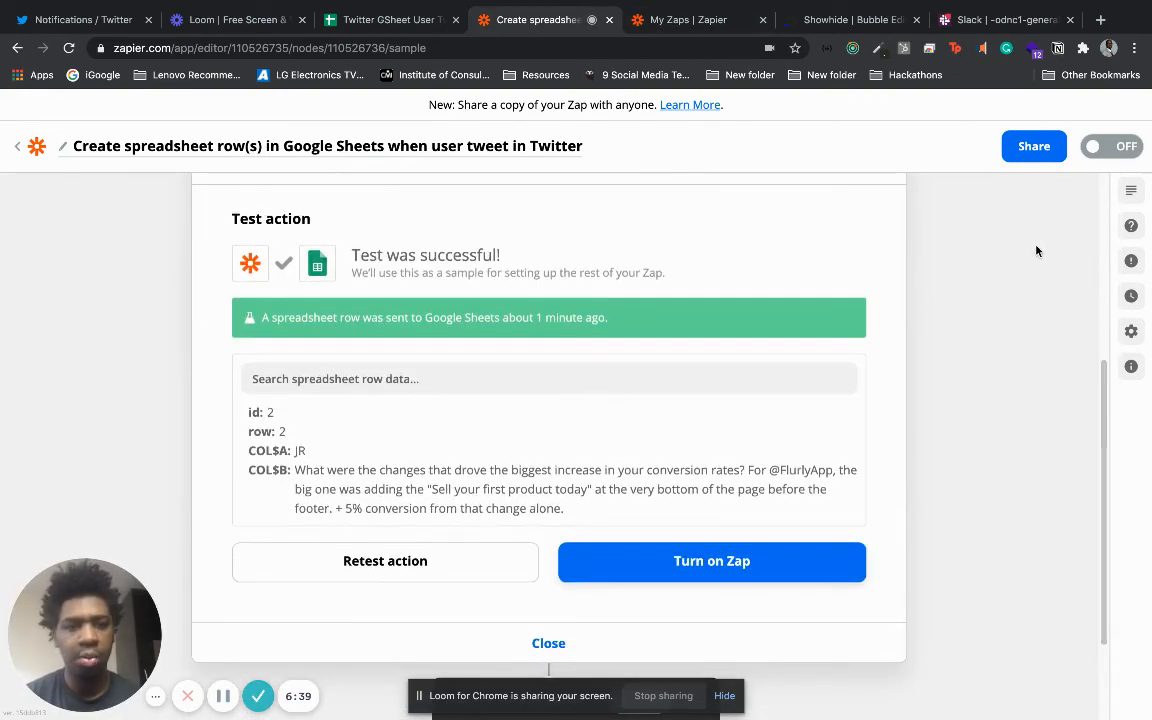
{"action": "left_click", "coordinate": [779, 553]}
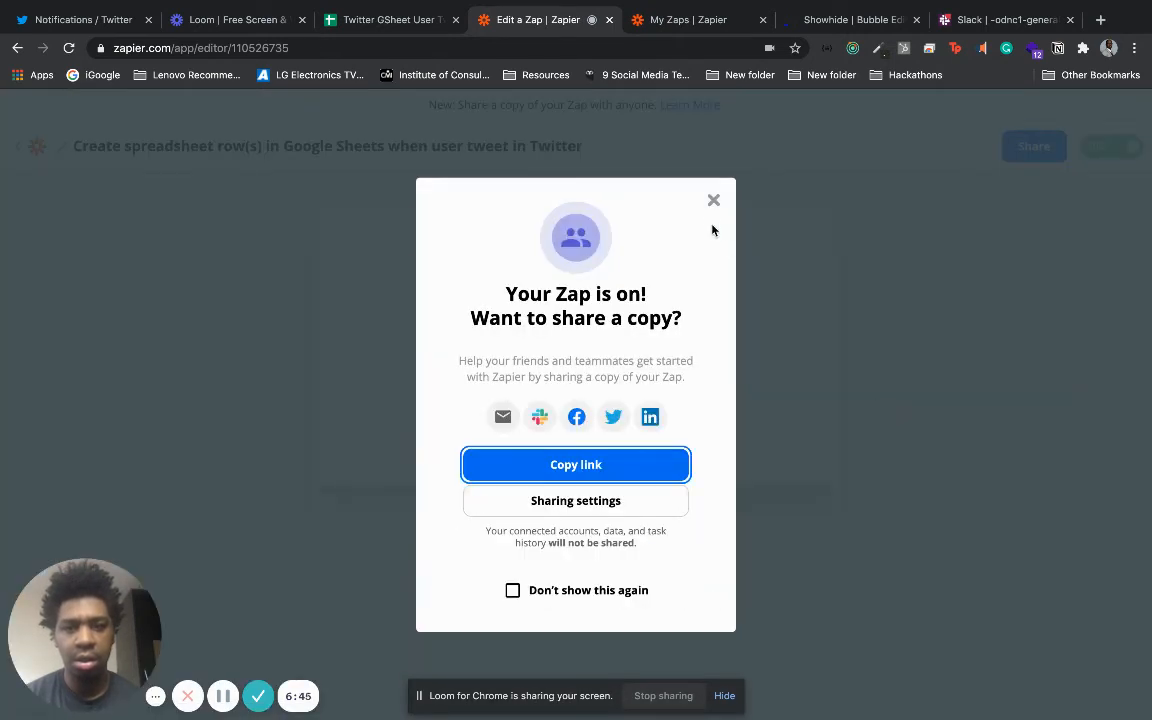
{"action": "left_click", "coordinate": [713, 200]}
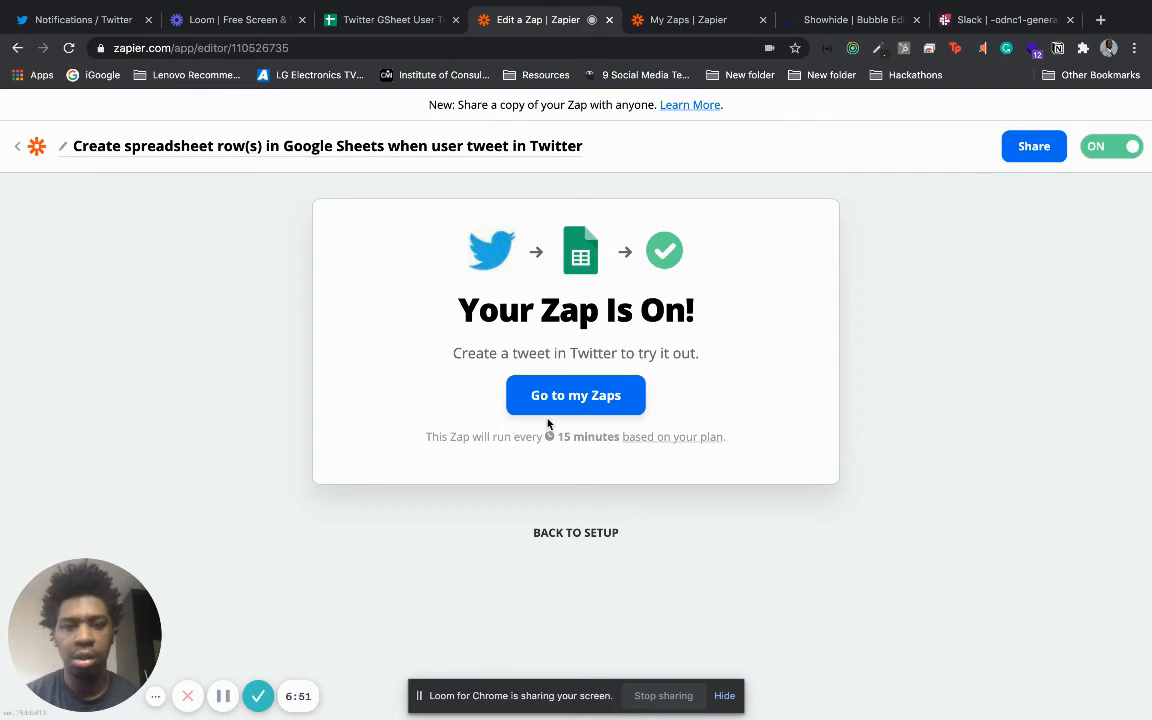
Step: Switch to Twitter, open the monitored user's profile and look through their latest tweets
{"action": "left_click", "coordinate": [116, 22]}
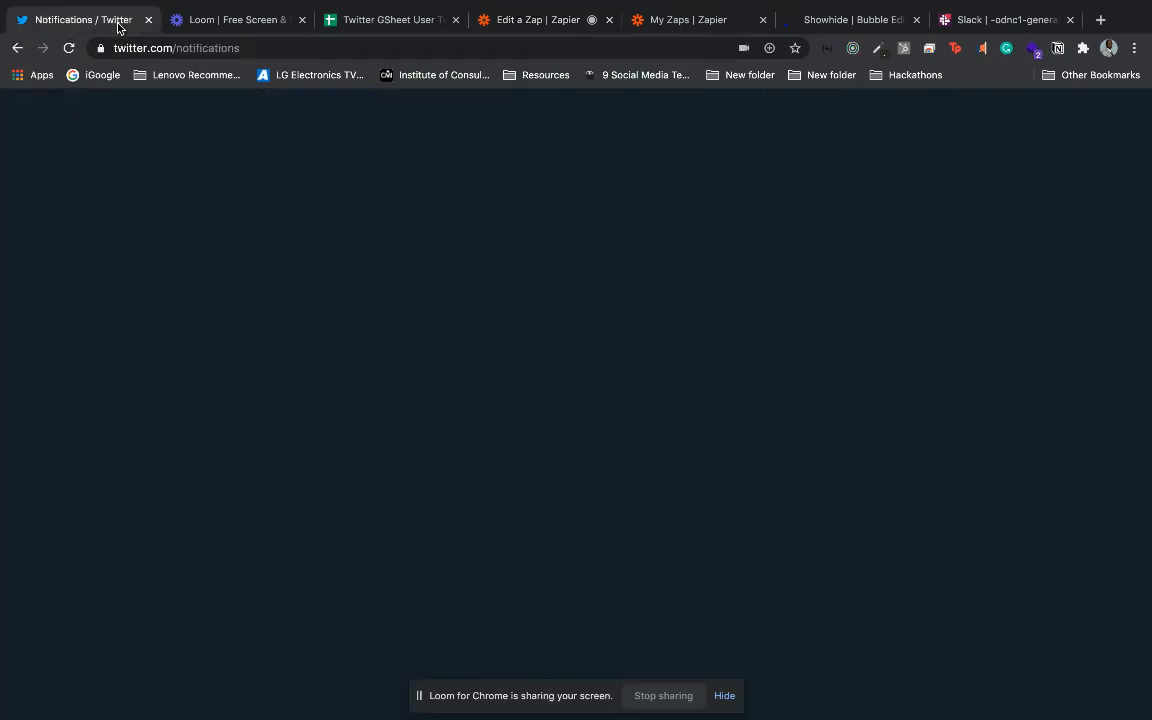
{"action": "left_click", "coordinate": [355, 196]}
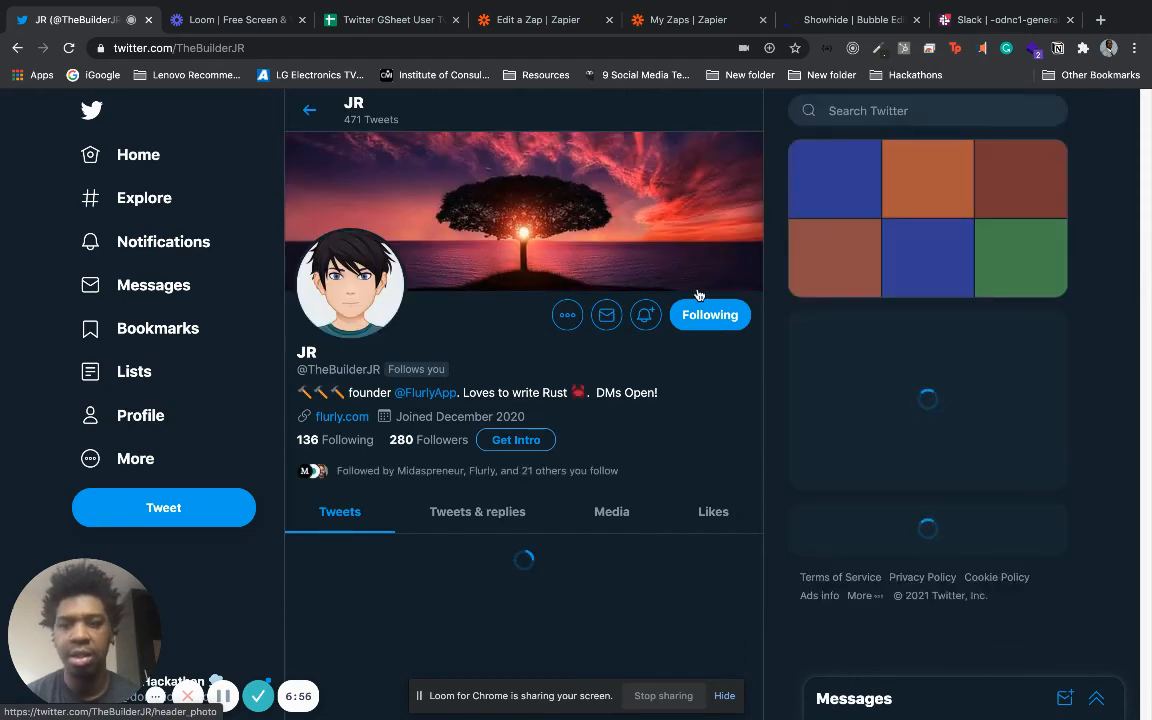
{"action": "left_click_drag", "start_coordinate": [1145, 140], "coordinate": [1145, 184]}
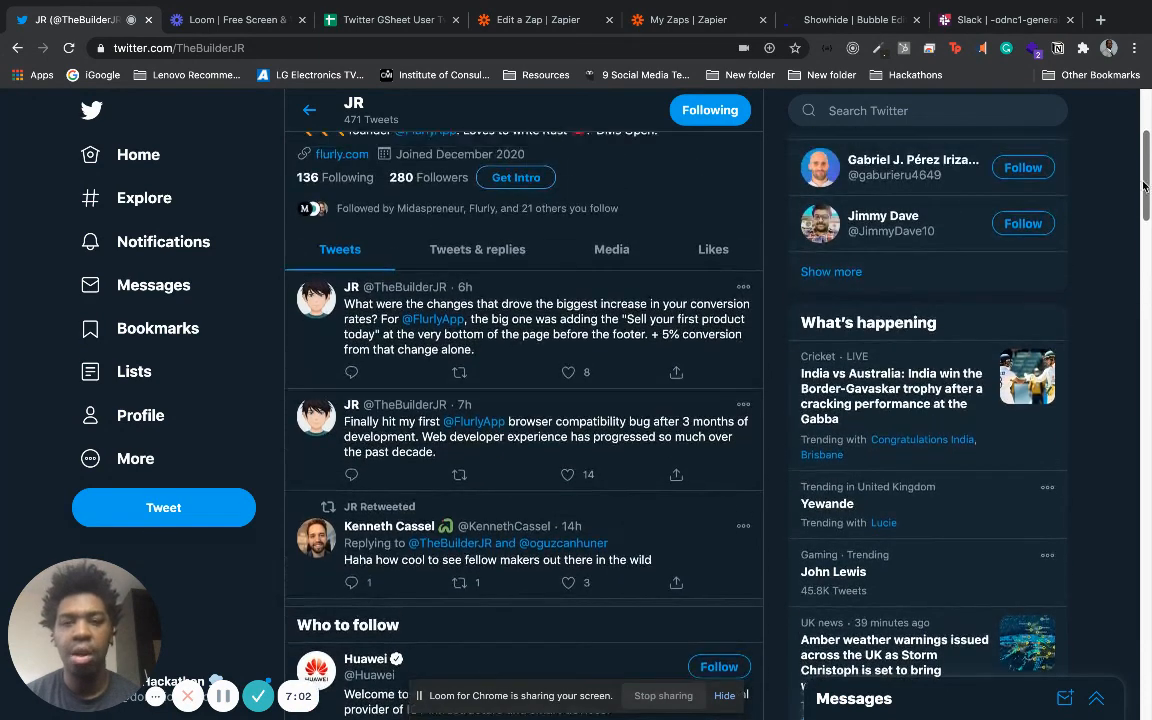
Step: Switch to the Google Sheets spreadsheet, delete the Time/Date header from cell C1 and review the test row's user and tweet cells
{"action": "left_click", "coordinate": [254, 20]}
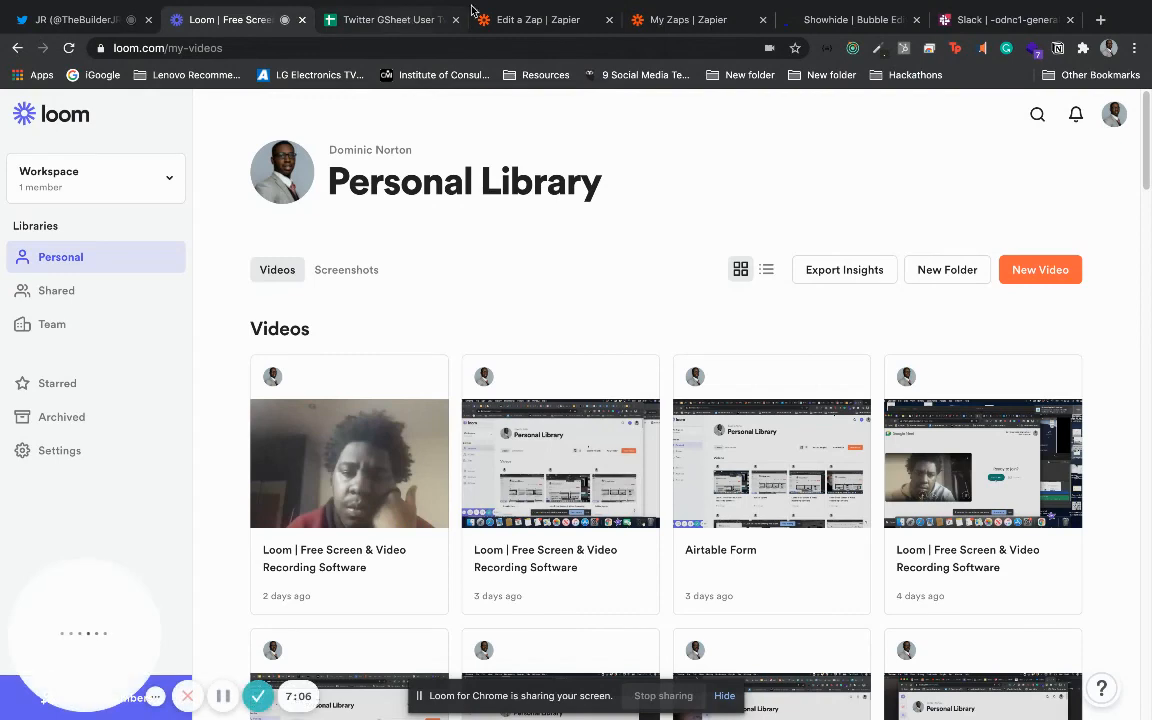
{"action": "left_click", "coordinate": [394, 20]}
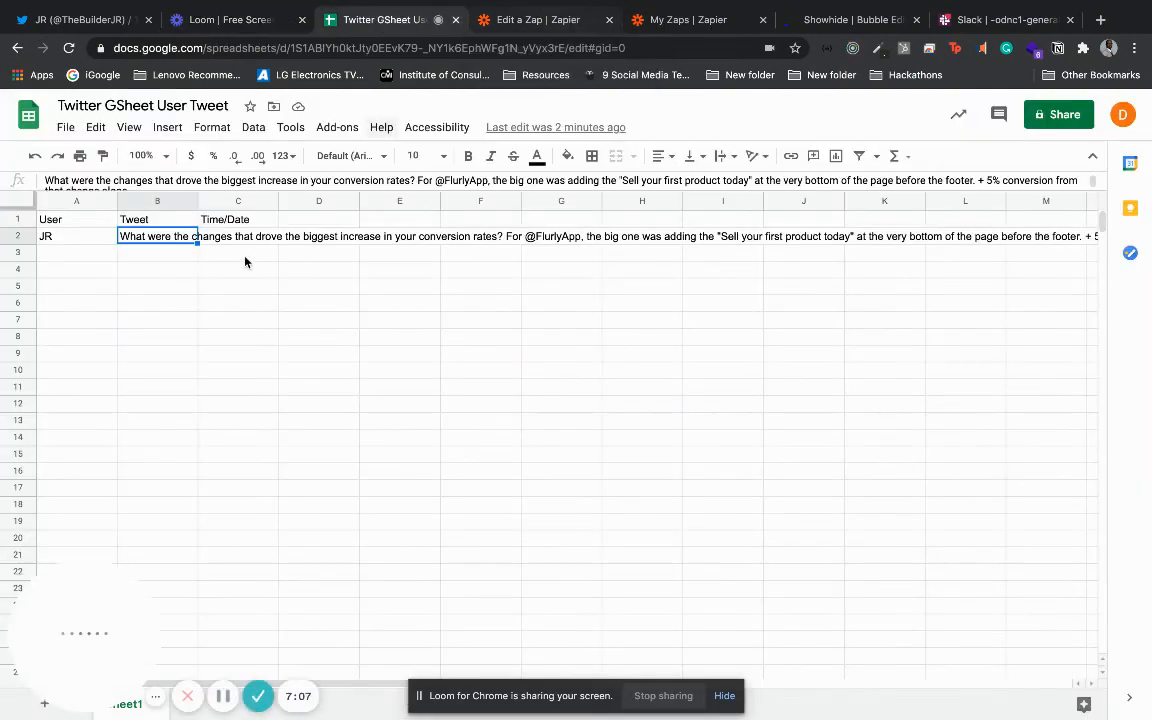
{"action": "left_click", "coordinate": [64, 240]}
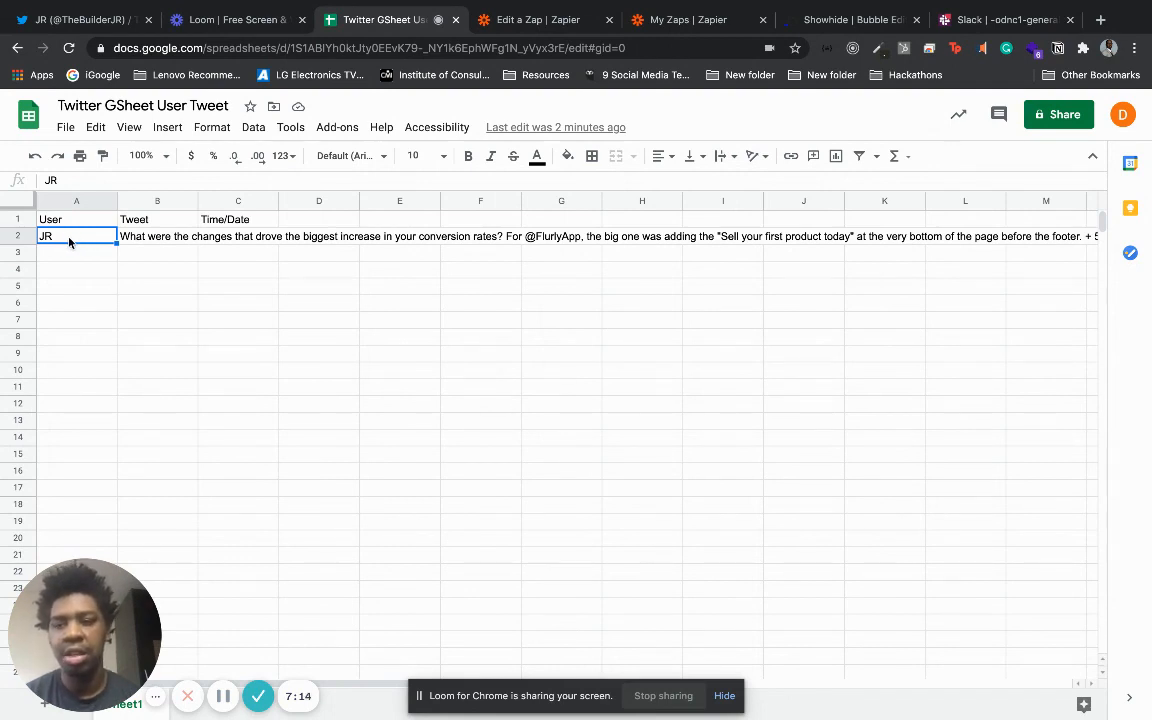
{"action": "left_click", "coordinate": [233, 222]}
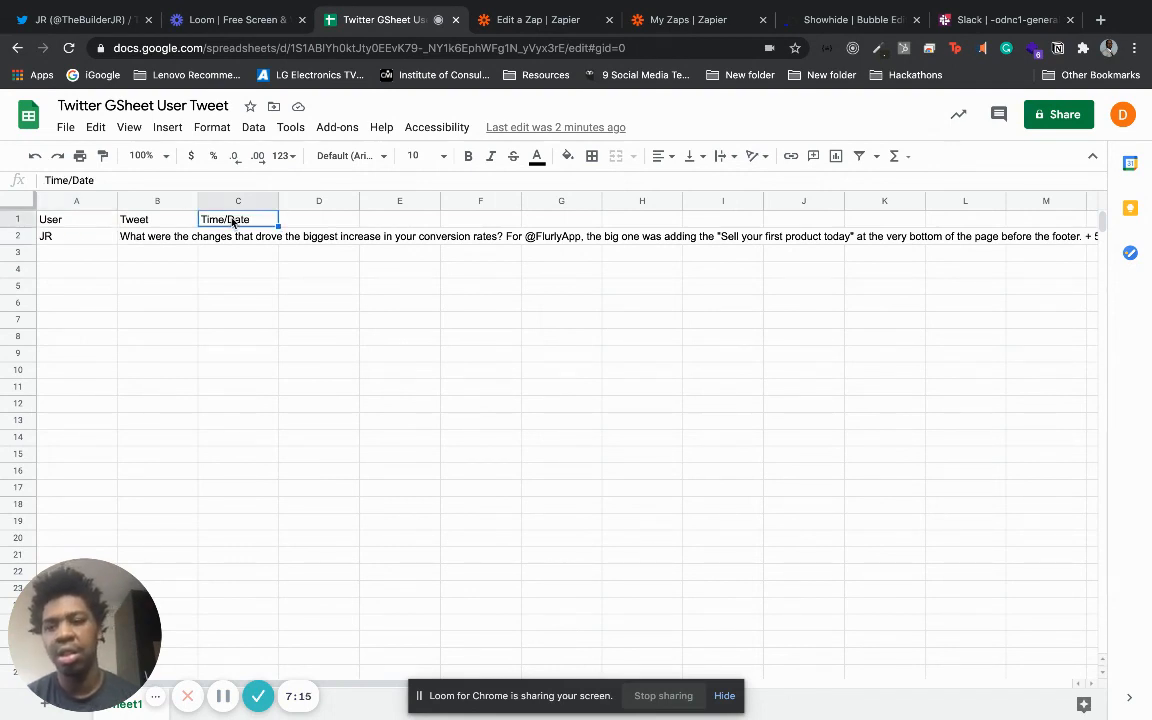
{"action": "key", "text": "Delete"}
{"action": "left_click", "coordinate": [56, 237]}
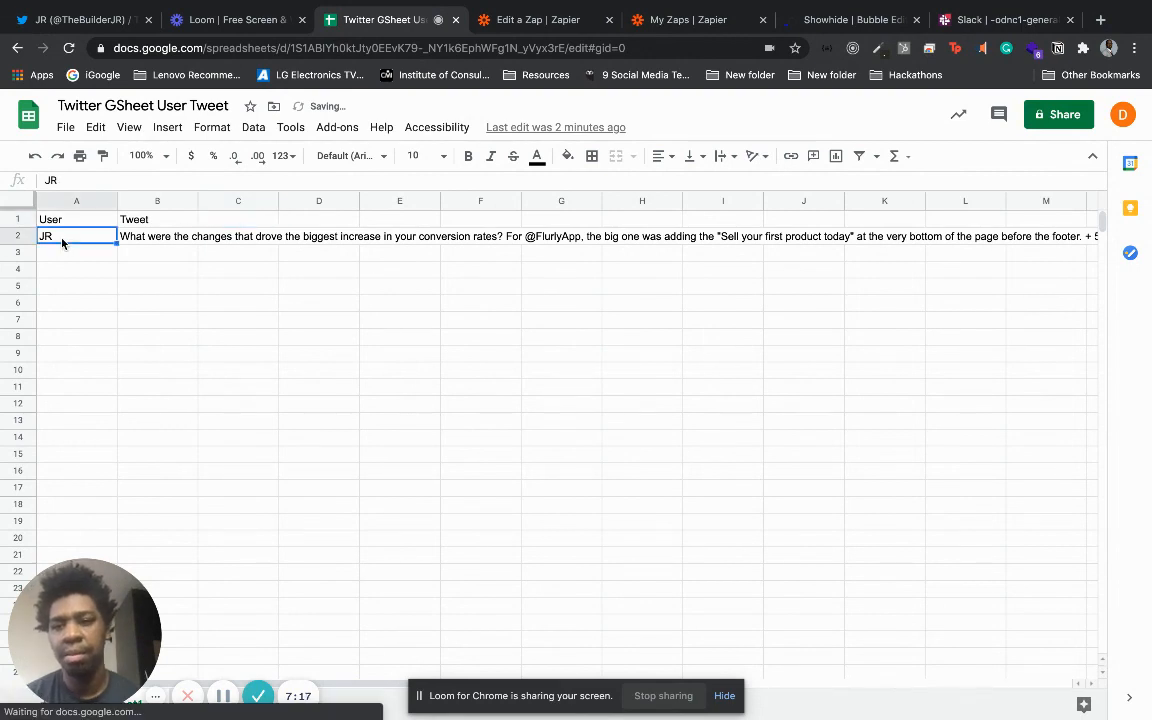
{"action": "left_click", "coordinate": [187, 237]}
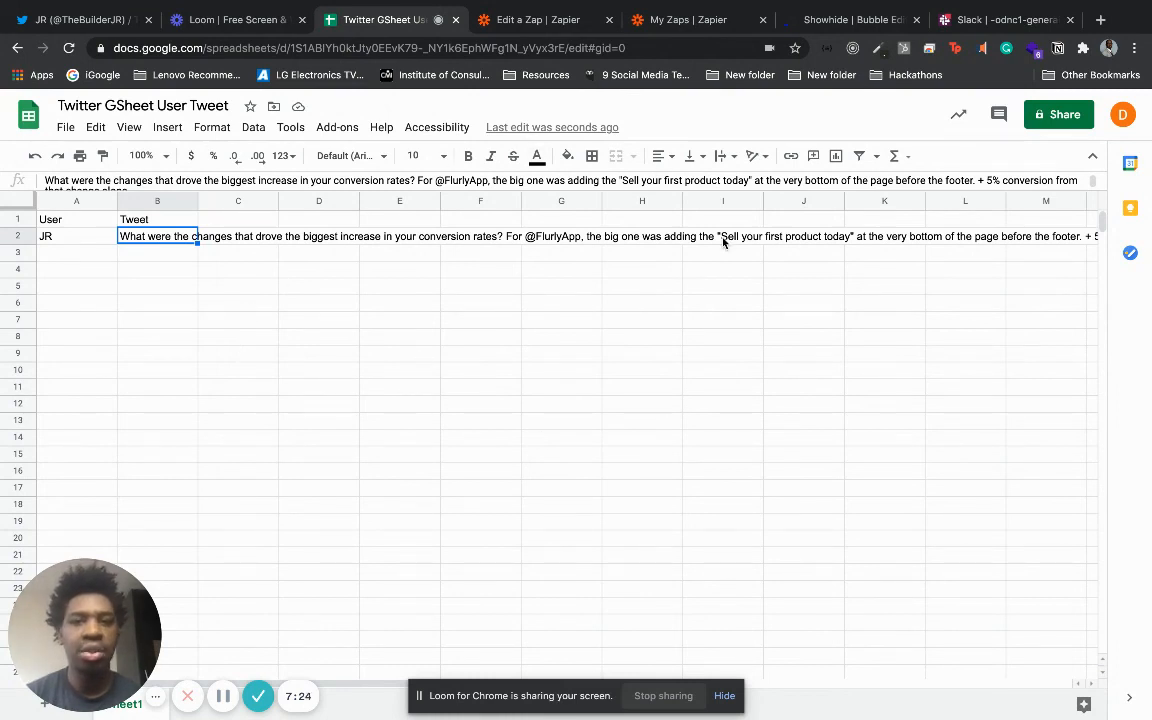
Step: Switch back to Zapier's Zaps list and look over the Zaps that are turned on
{"action": "left_click", "coordinate": [661, 14]}
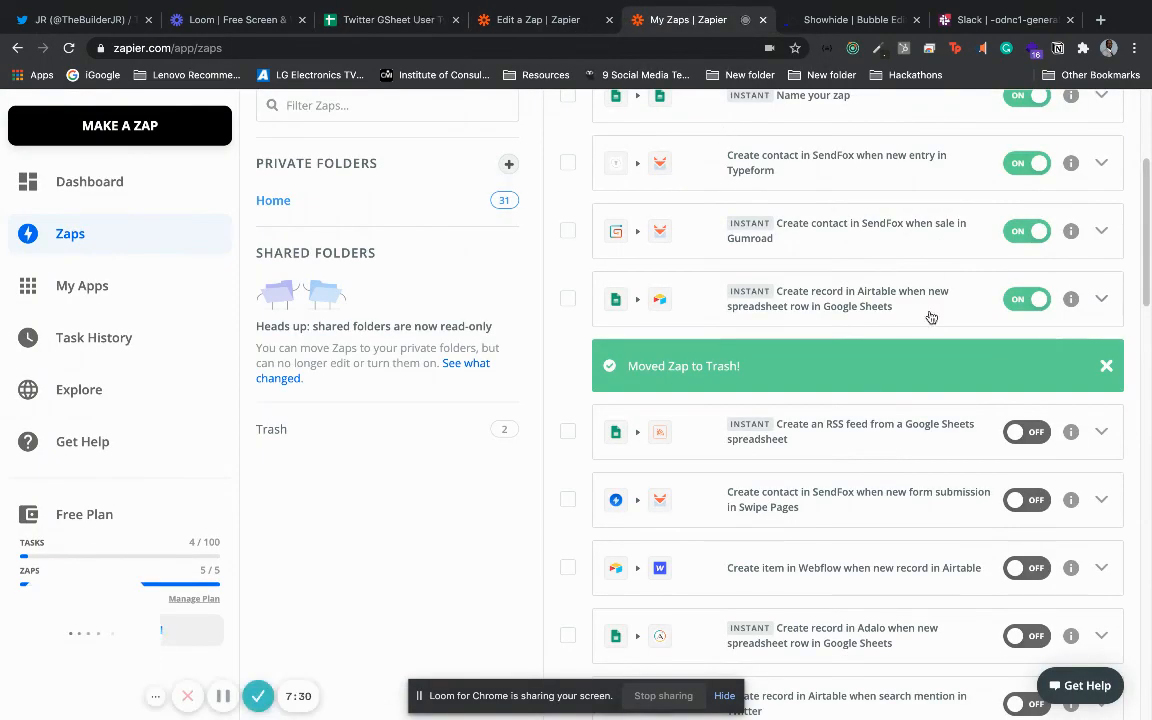
{"action": "mouse_move", "coordinate": [1149, 258]}
{"action": "left_mouse_down"}
{"action": "mouse_move", "coordinate": [1147, 224]}
{"action": "mouse_move", "coordinate": [1146, 237]}
{"action": "left_mouse_up"}
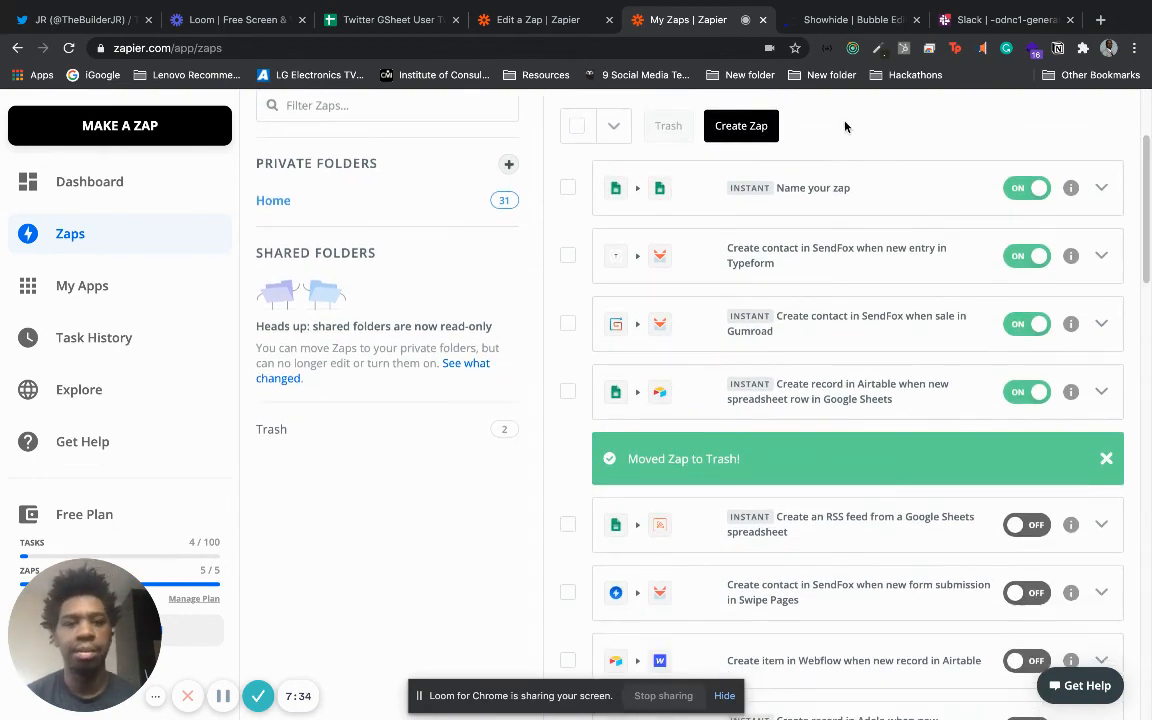